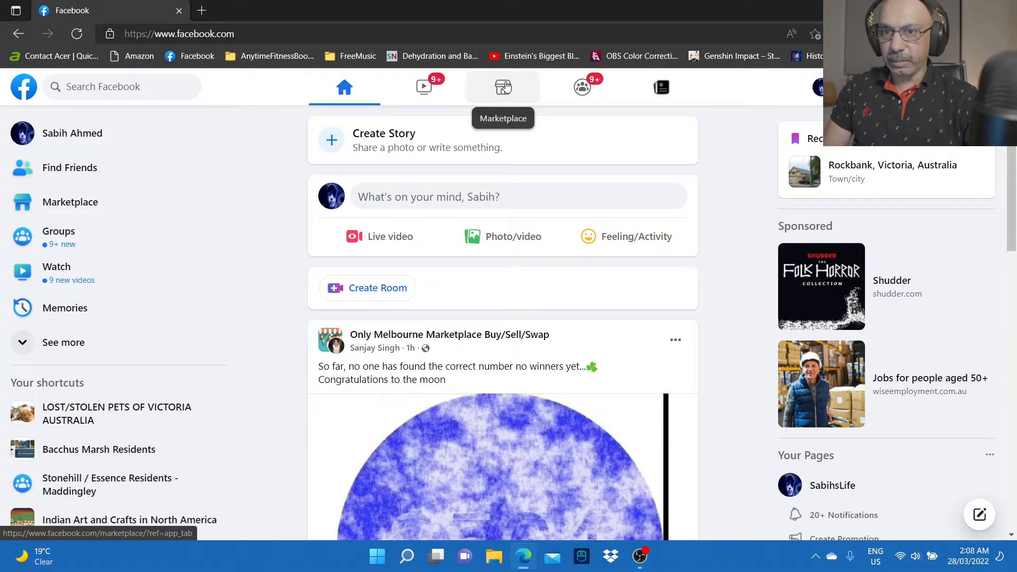
Start a new Marketplace listing of the type Item for sale.
left_click(502, 89)
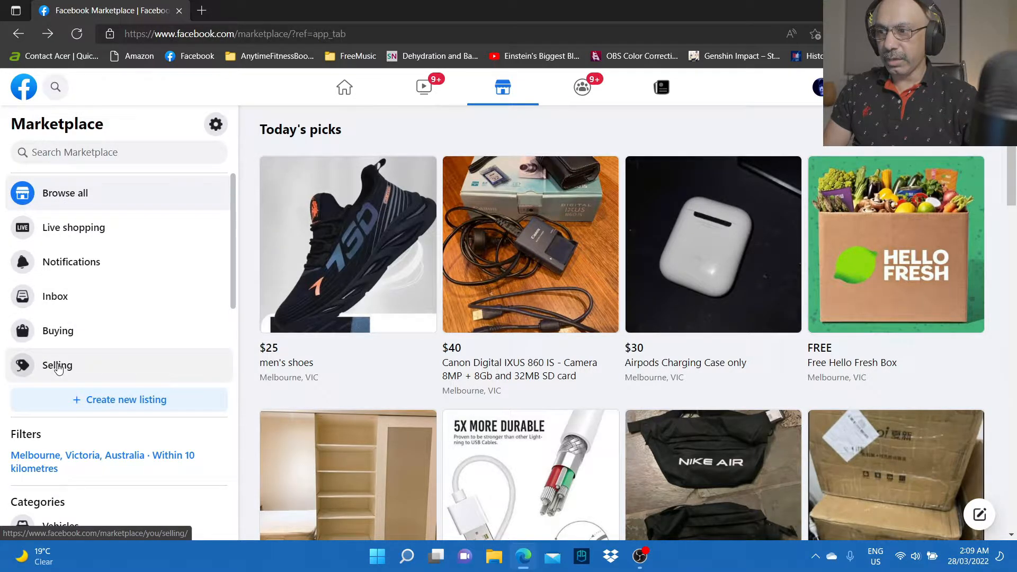
left_click(118, 406)
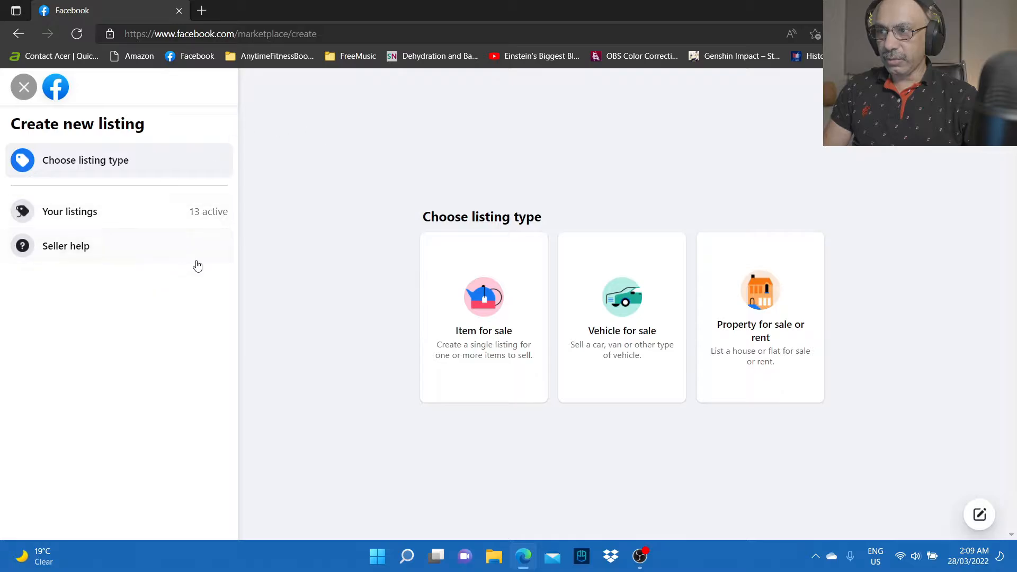
left_click(488, 313)
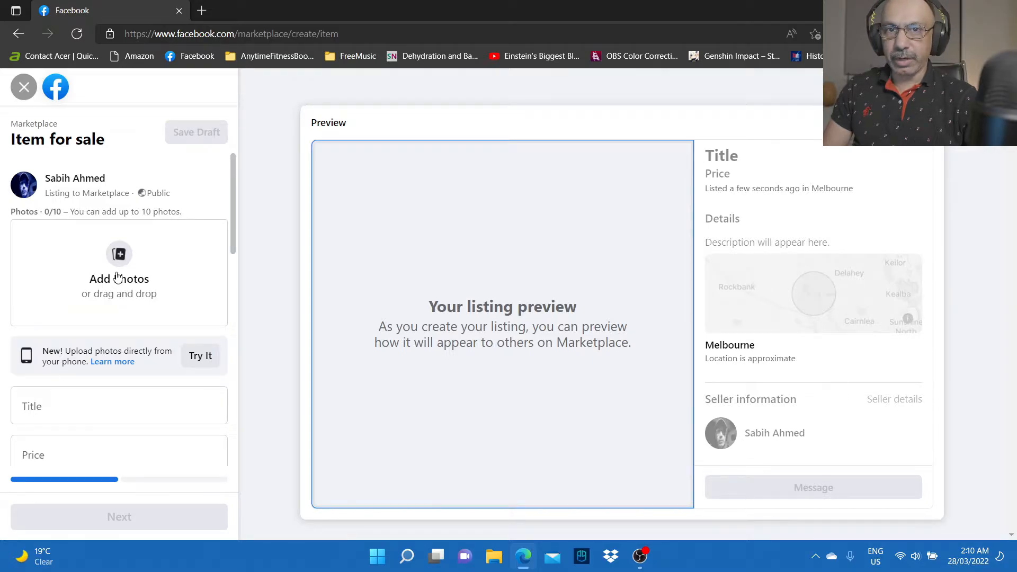
Add the photos a.jpg, b.jpg and c.jpg to the listing.
left_click(117, 275)
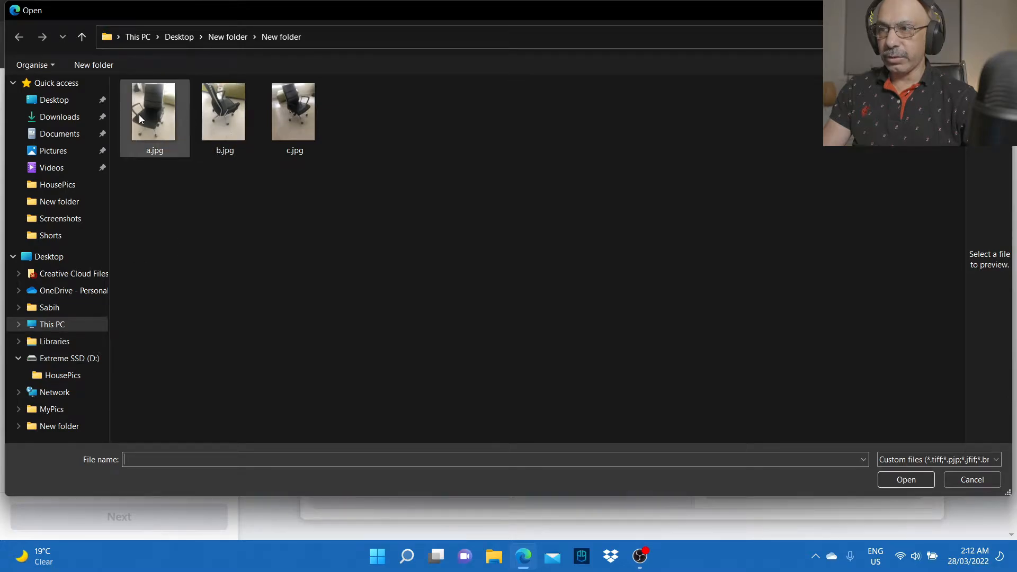
left_click(166, 121)
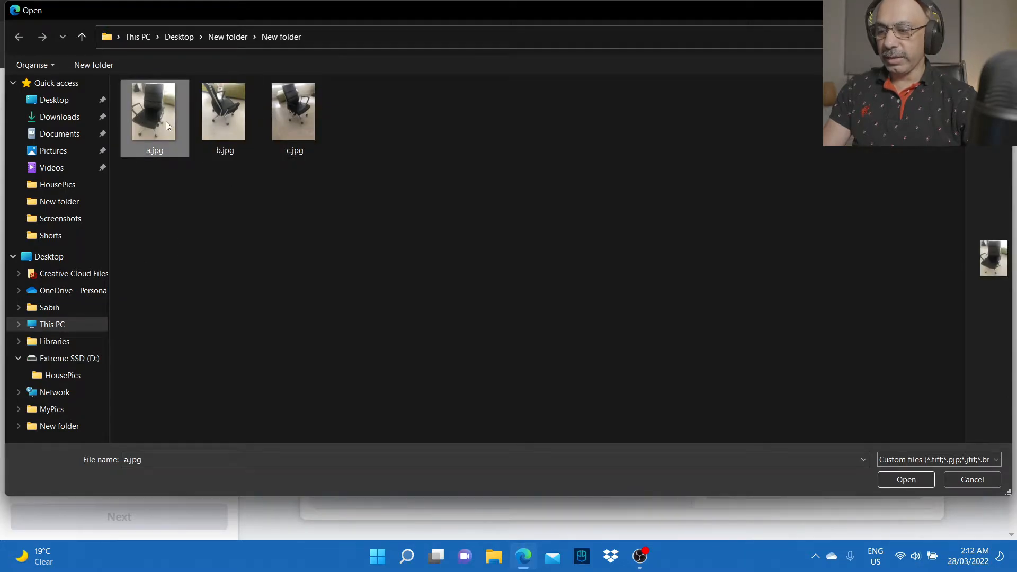
left_click(284, 124, "shift")
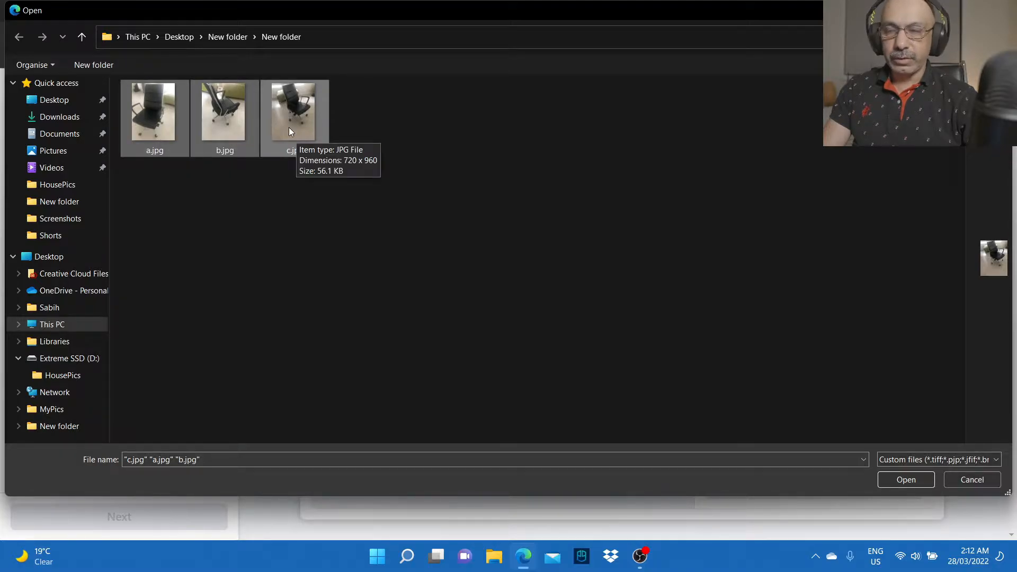
left_click(889, 480)
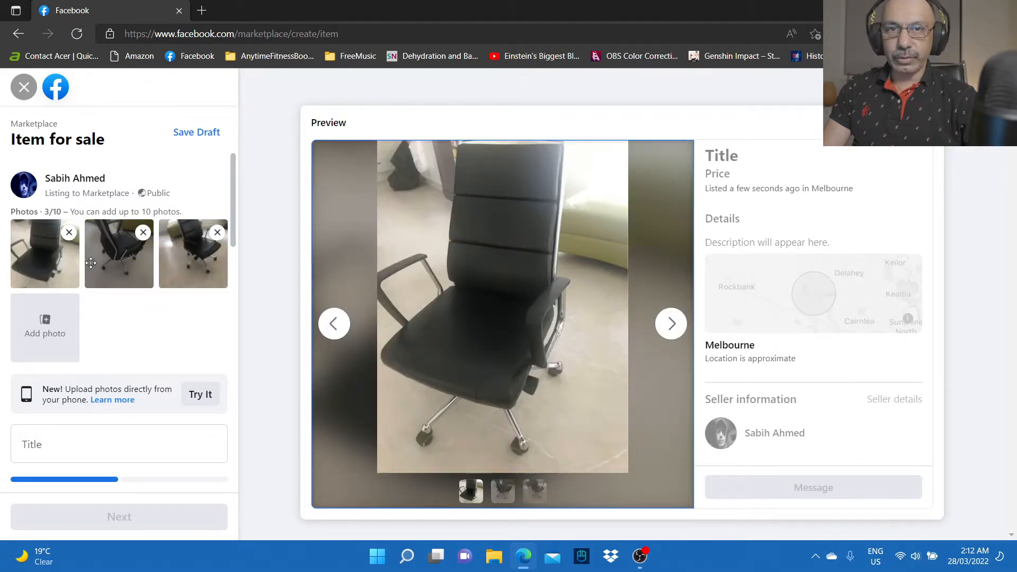
Set the listing's title to "Office Chair" and its price to $50.
scroll(159, 317, "down", 3)
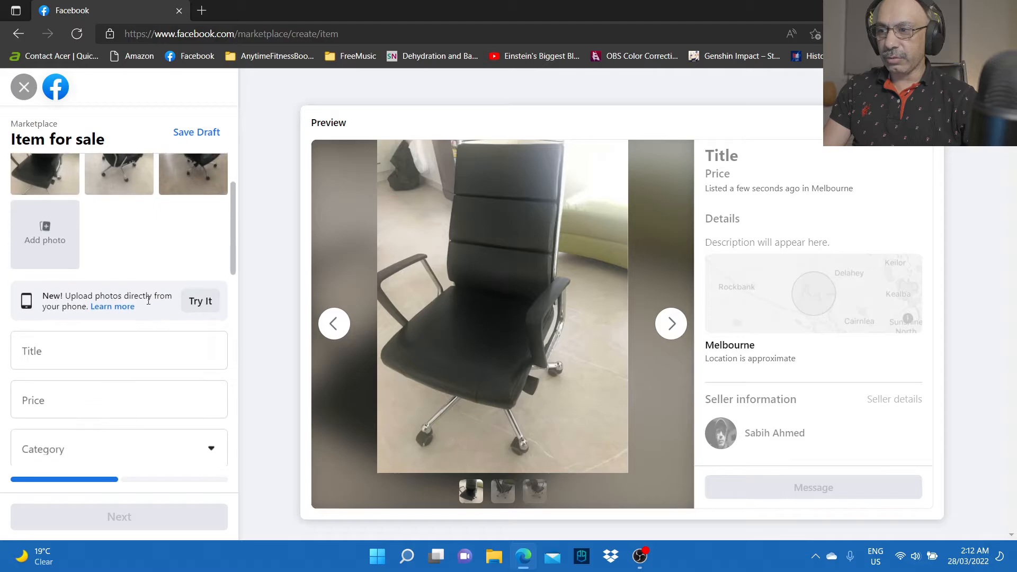
scroll(137, 307, "down", 1)
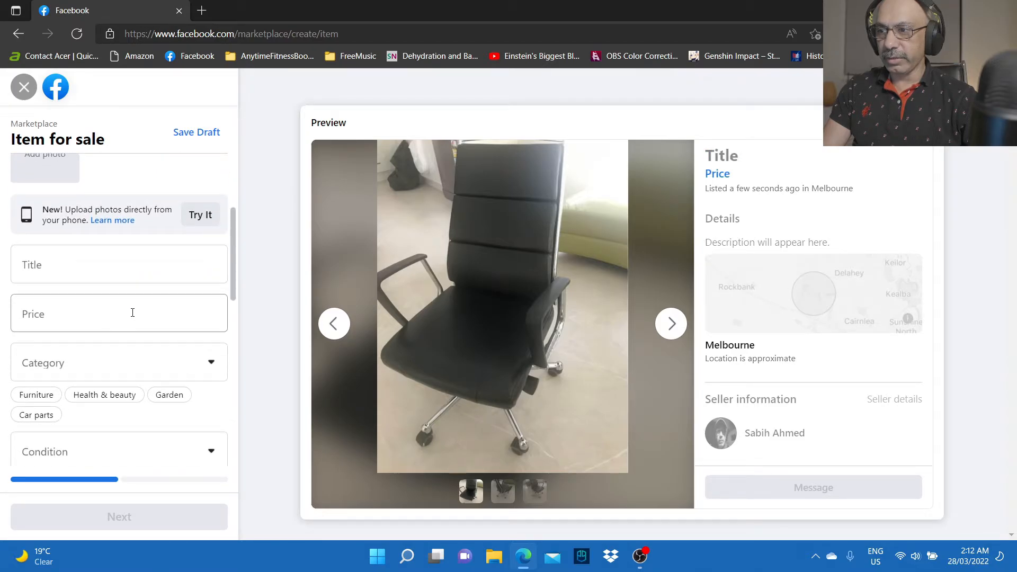
left_click(72, 265)
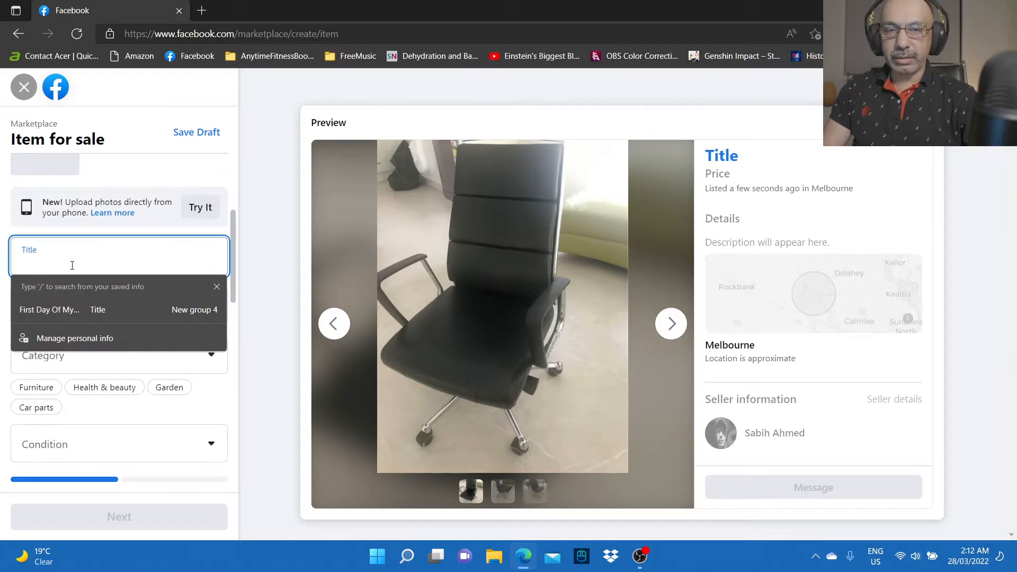
key("Caps_Lock")
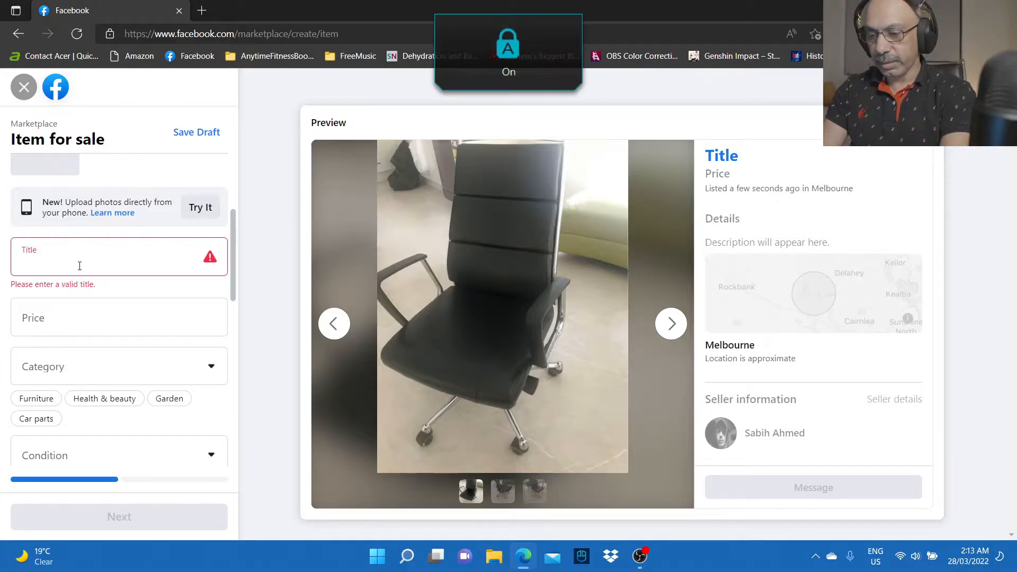
type("O")
key("Caps_Lock")
type("ffice Chair")
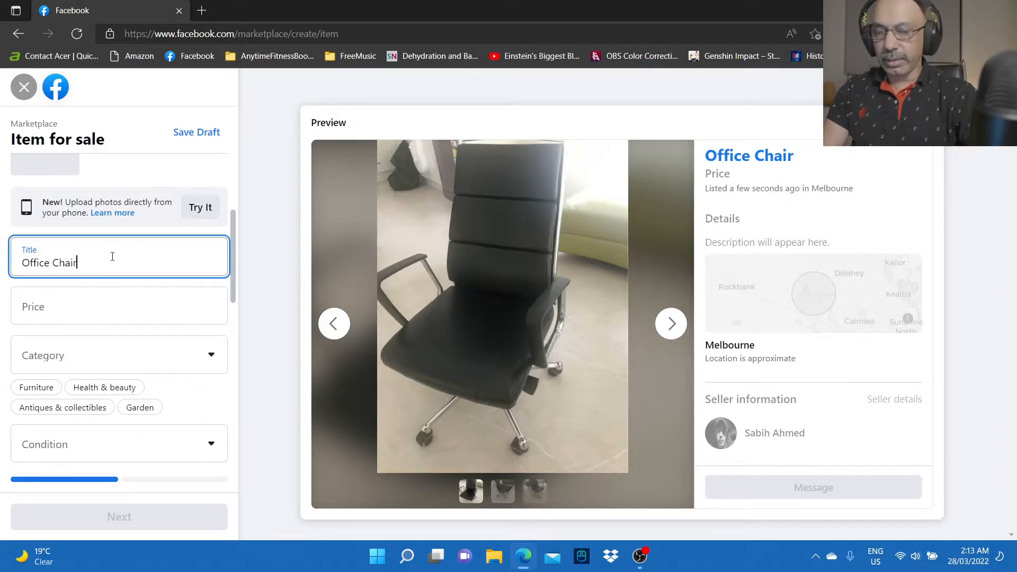
left_click(56, 312)
left_click(57, 311)
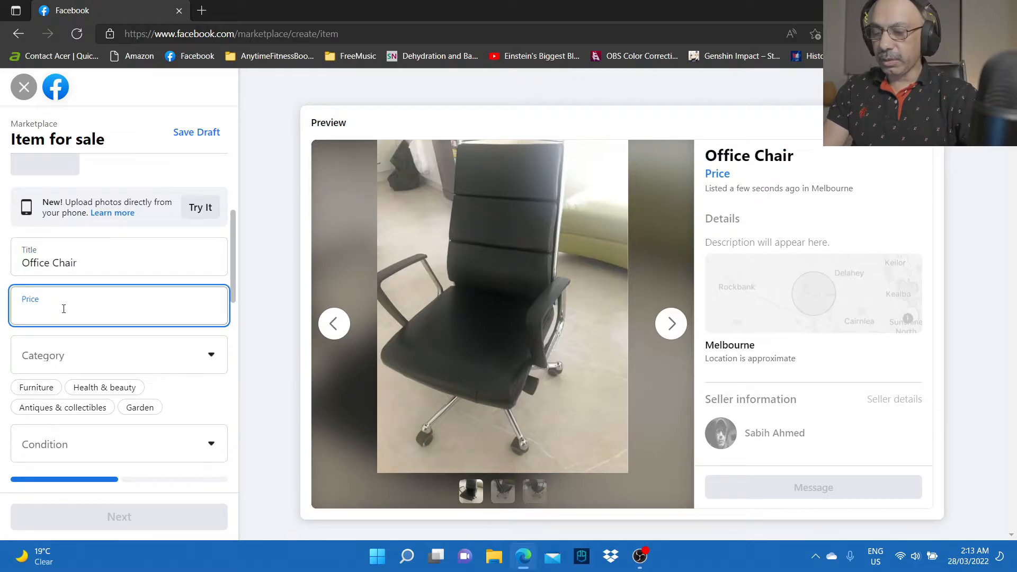
type("50")
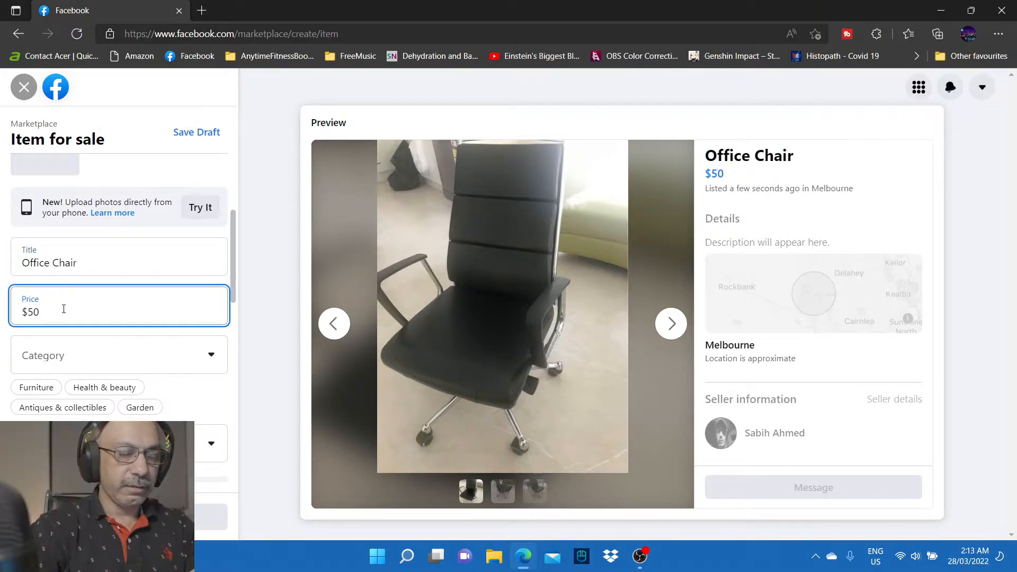
Set the listing's category to Household and its condition to "Used – like new".
left_click(134, 371)
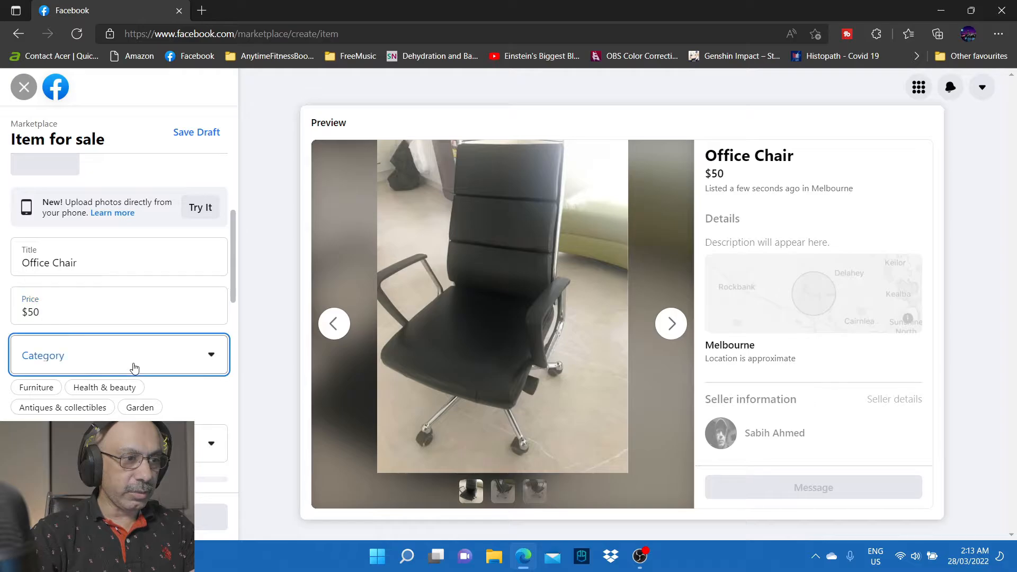
scroll(87, 253, "down", 8)
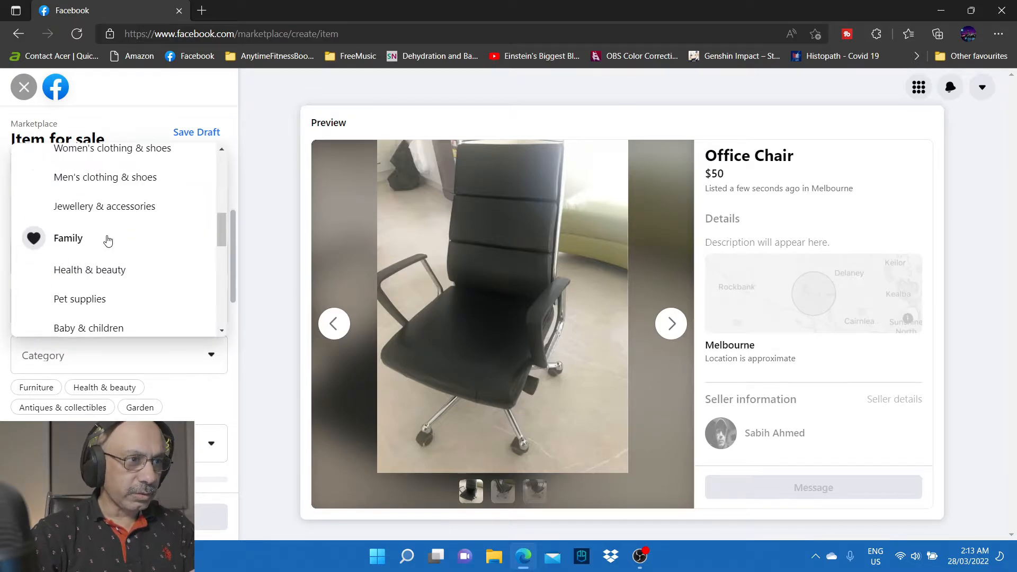
scroll(105, 237, "up", 8)
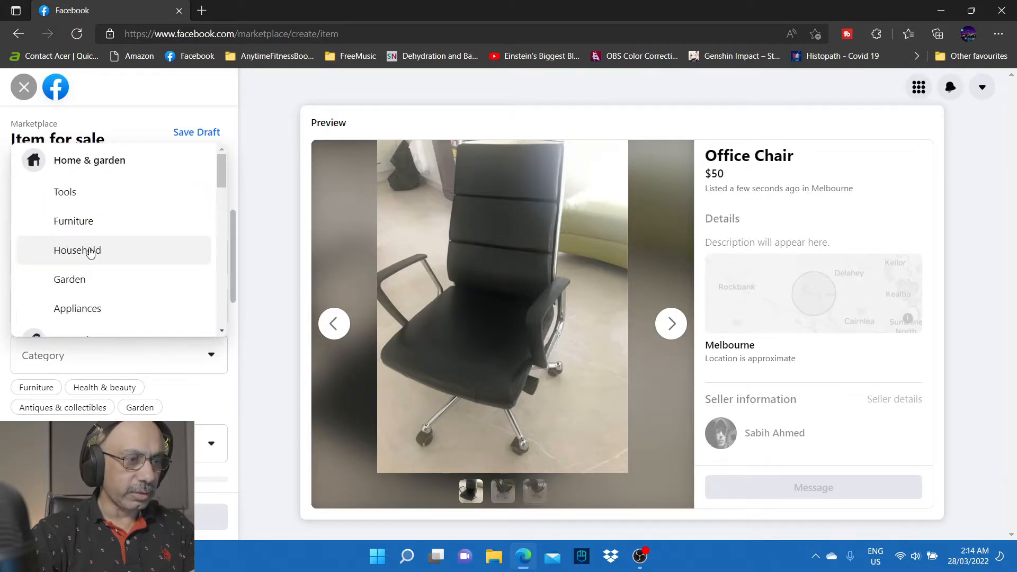
left_click(92, 252)
scroll(136, 263, "down", 3)
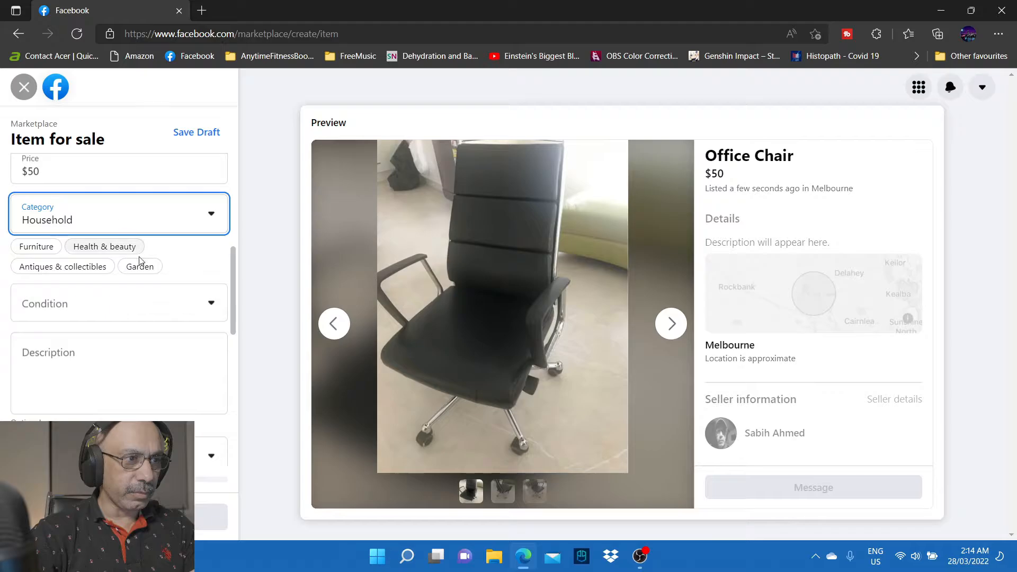
left_click(123, 312)
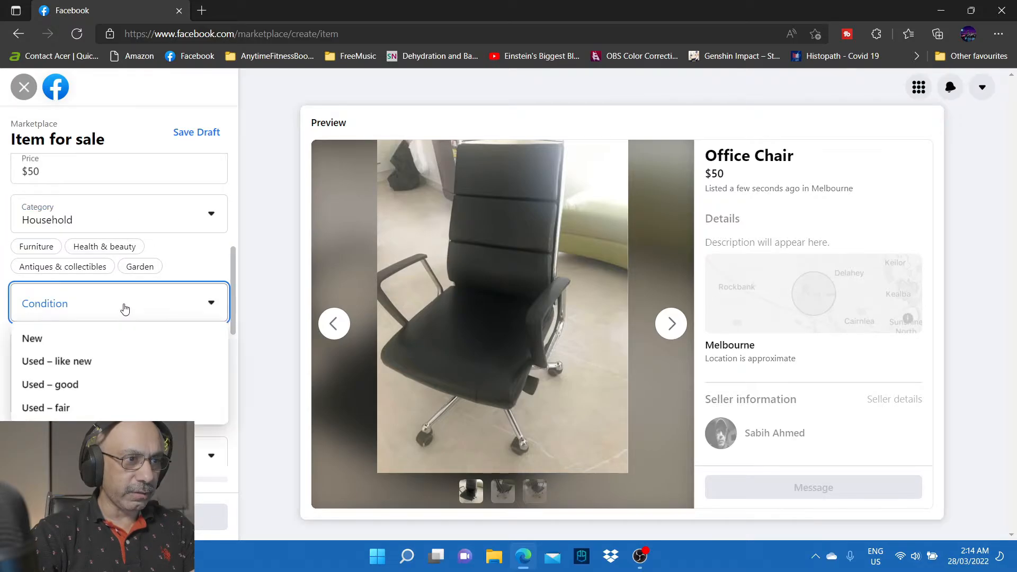
left_click(69, 365)
Enter the description "Office Chair in really good condition".
left_click(68, 357)
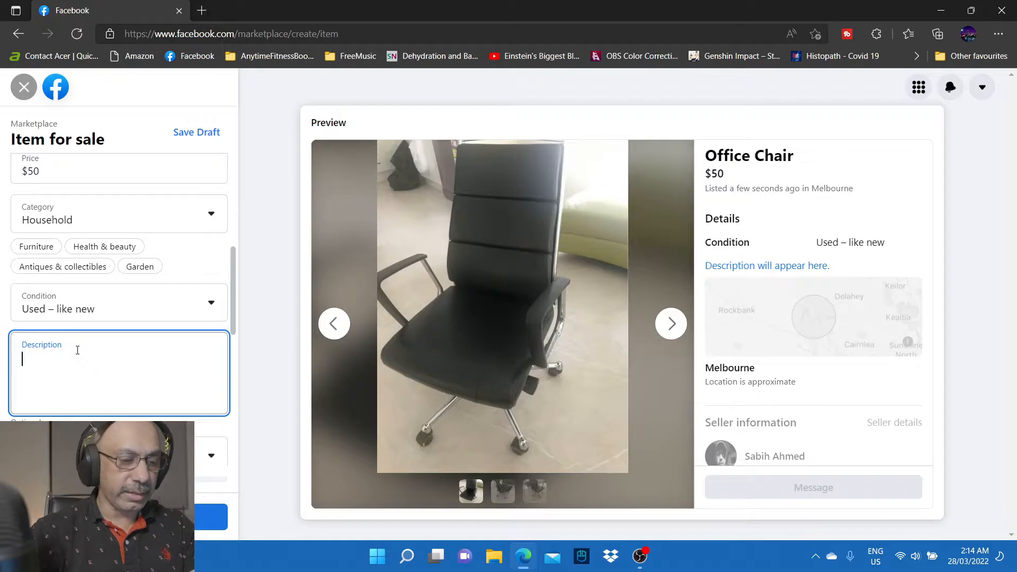
type("Office ")
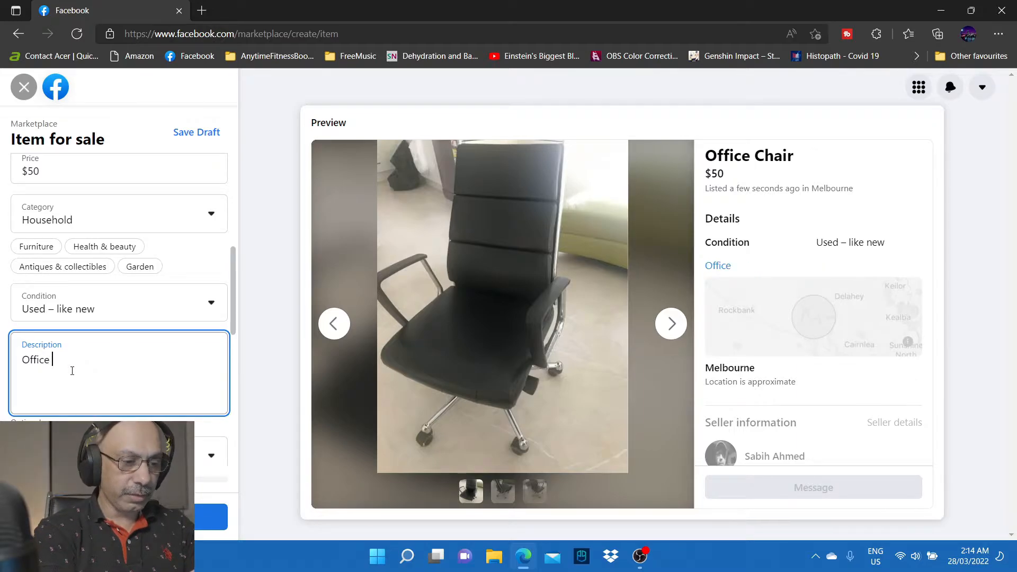
type("Chair in reall")
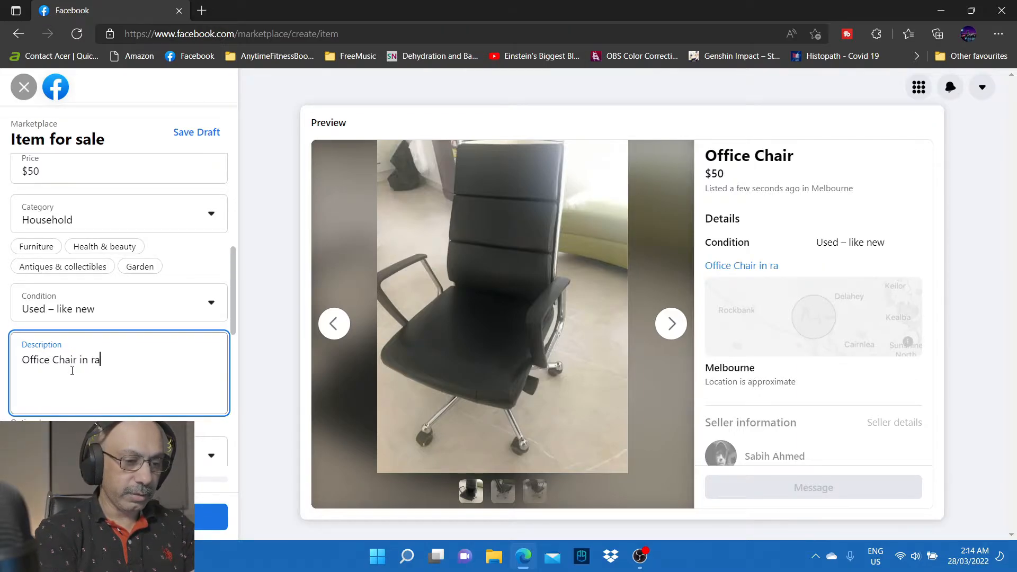
type("y good condition")
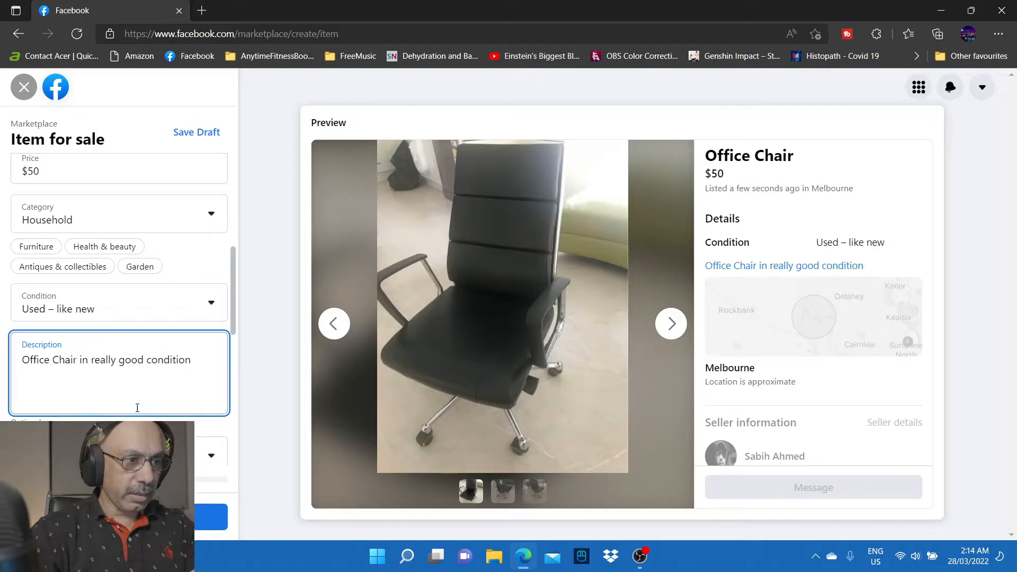
Set the item's colour to Black.
scroll(136, 409, "down", 4)
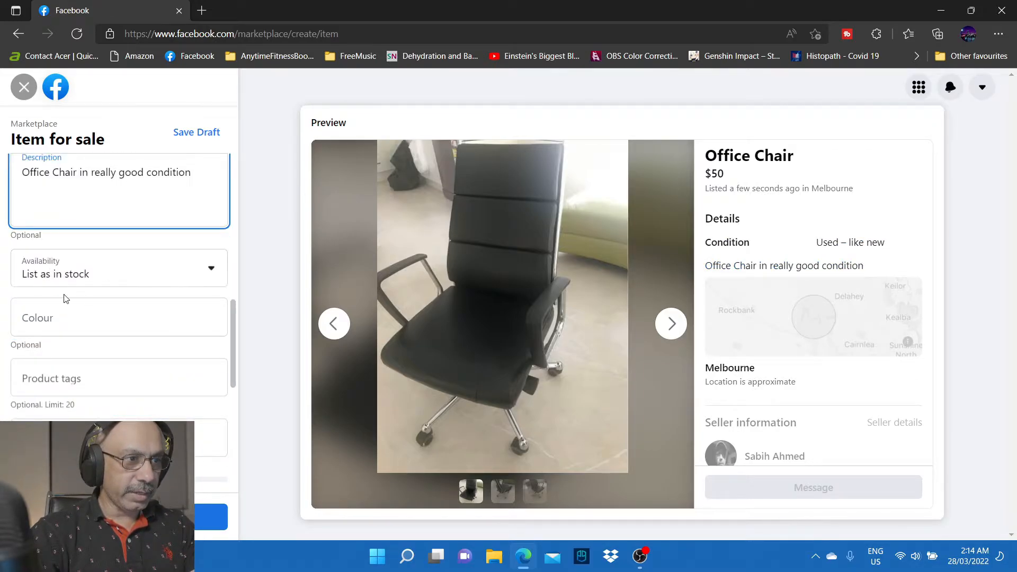
left_click(64, 320)
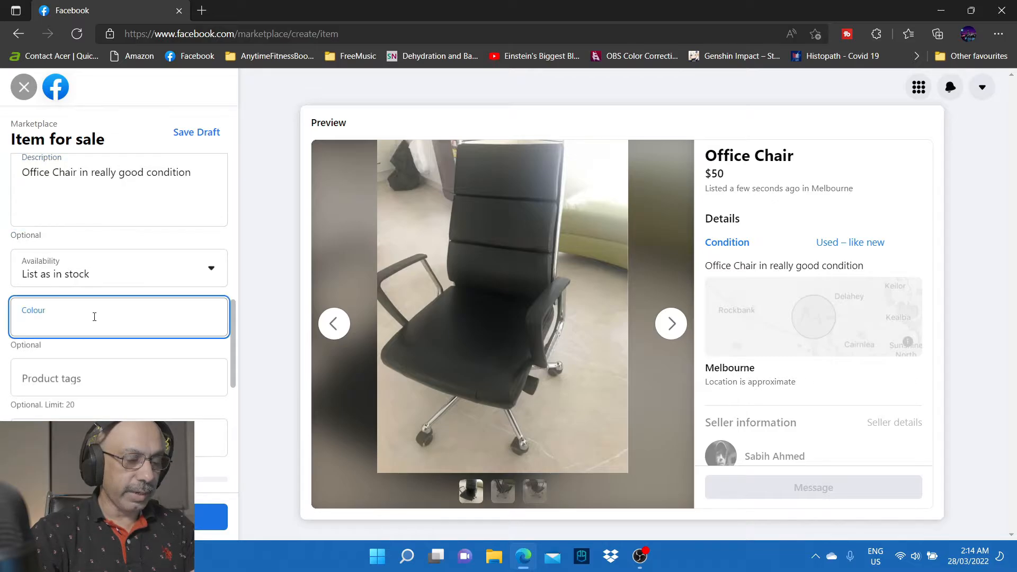
type("Black")
Add the product tags "office chair", "computer chair" and "chair" to the listing.
scroll(84, 328, "down", 1)
left_click(84, 328)
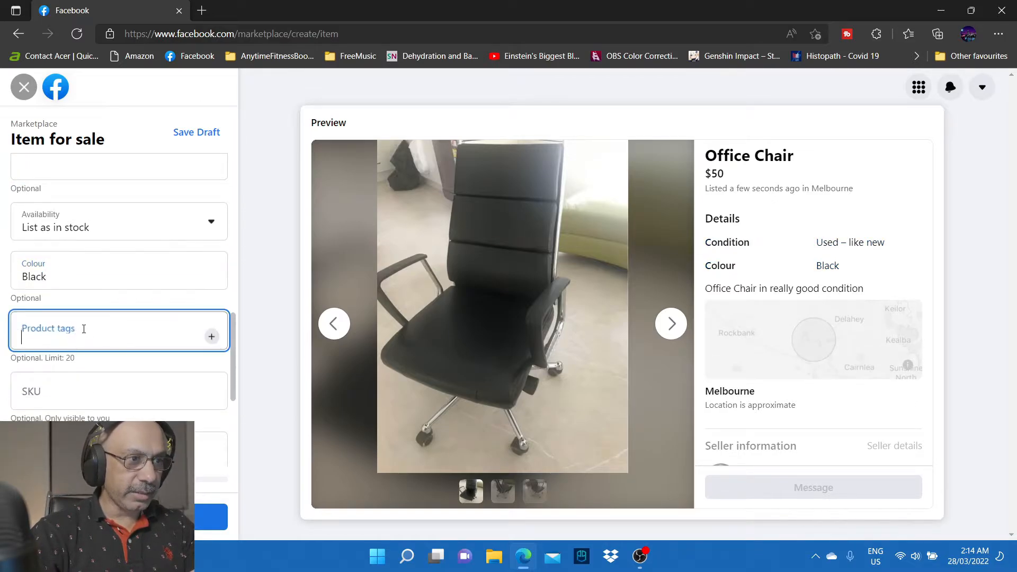
type("office cha")
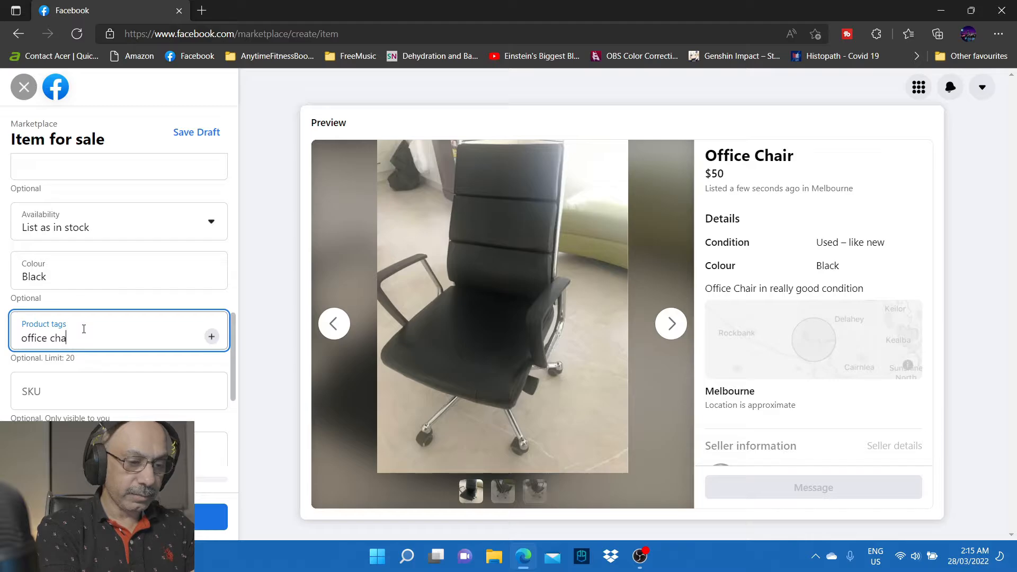
type("oir")
key("Return")
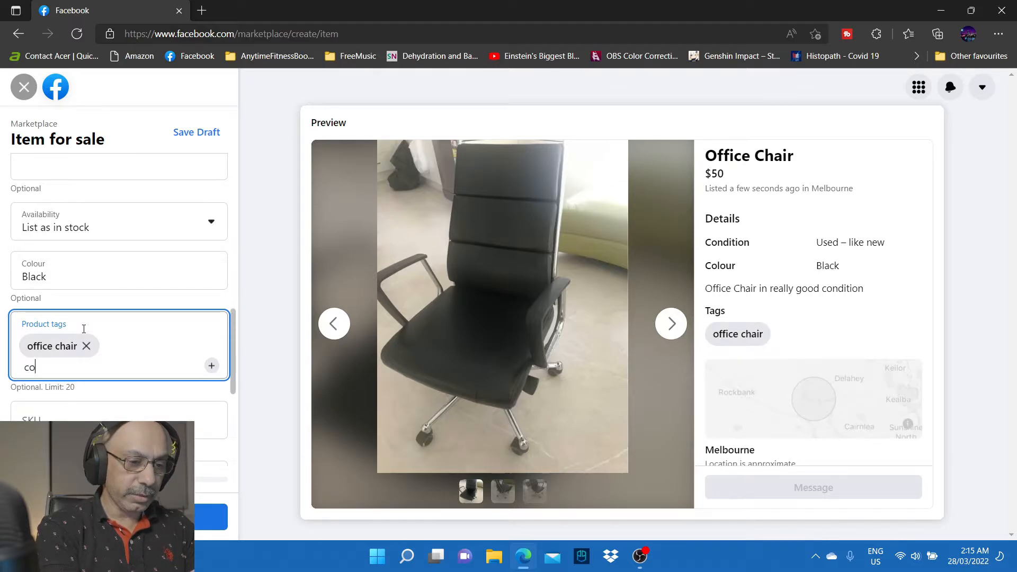
type("computer chair")
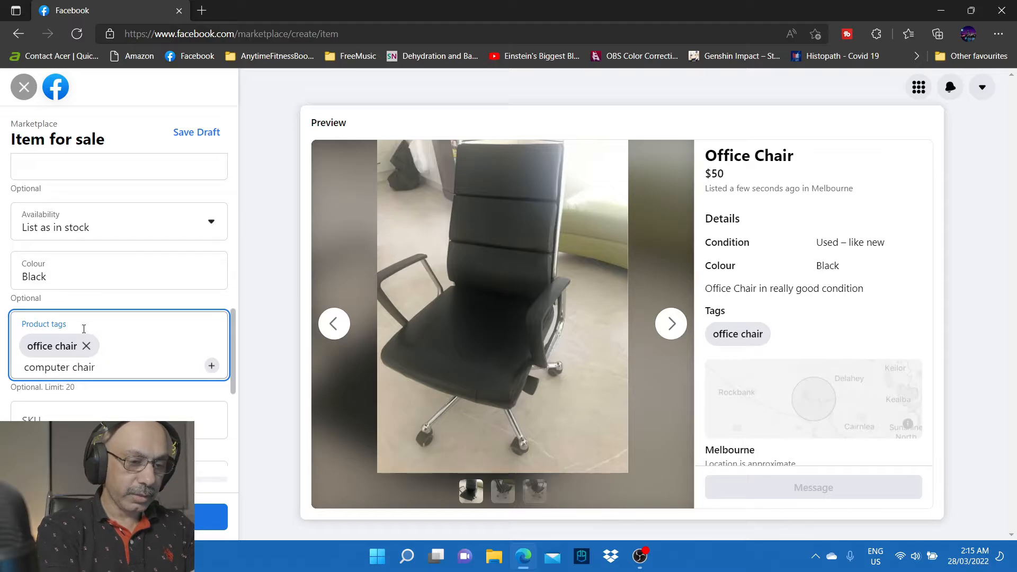
key("Return")
type("ch")
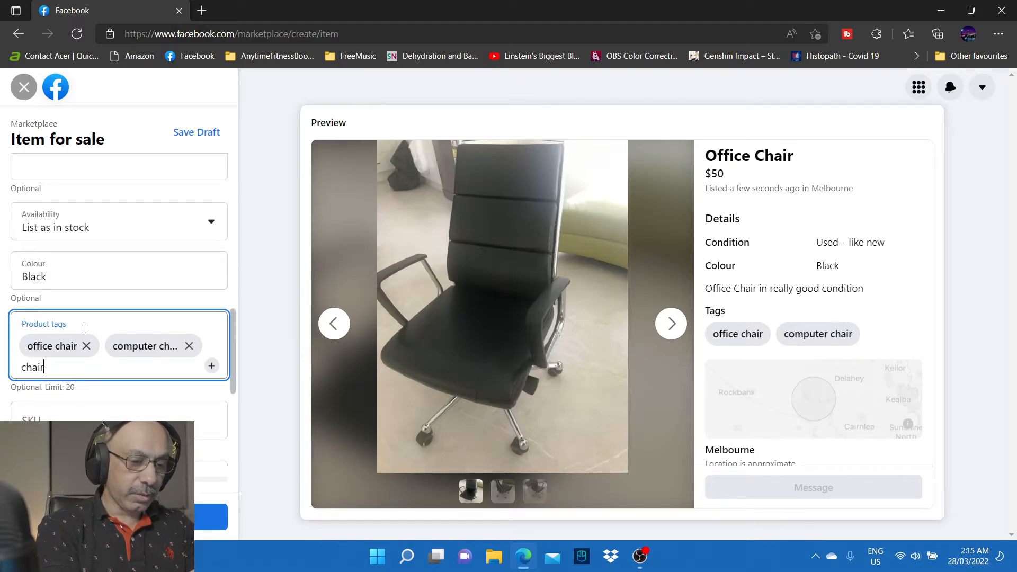
key("Return")
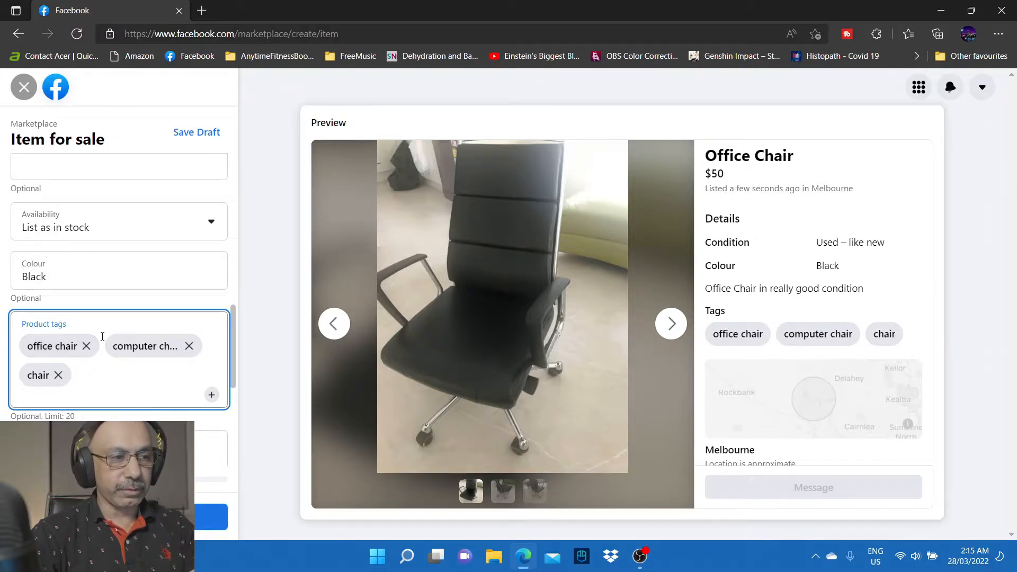
Turn off boosting the listing after it's published, leaving the option below it switched off as well.
scroll(85, 350, "down", 4)
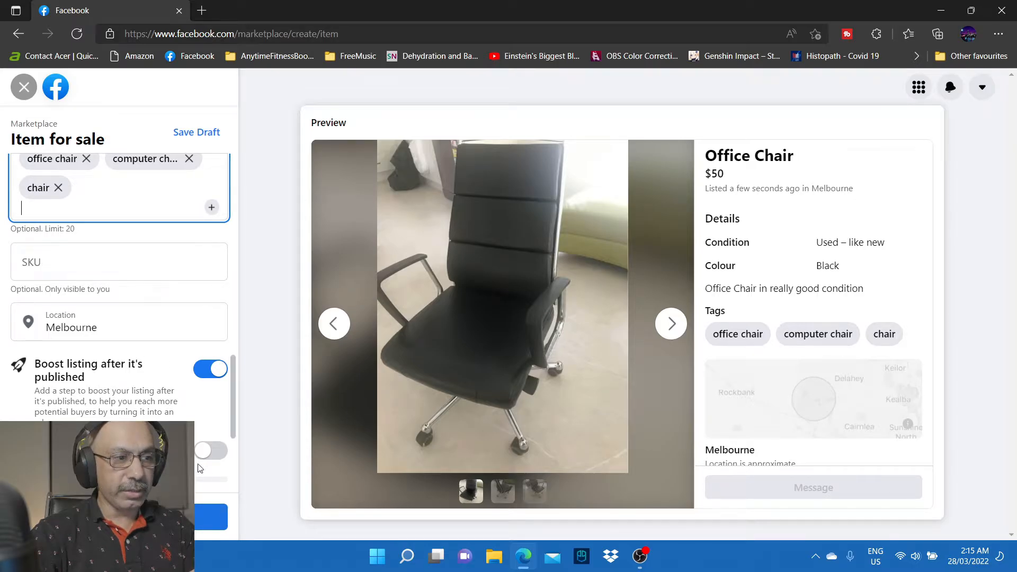
left_click(210, 453)
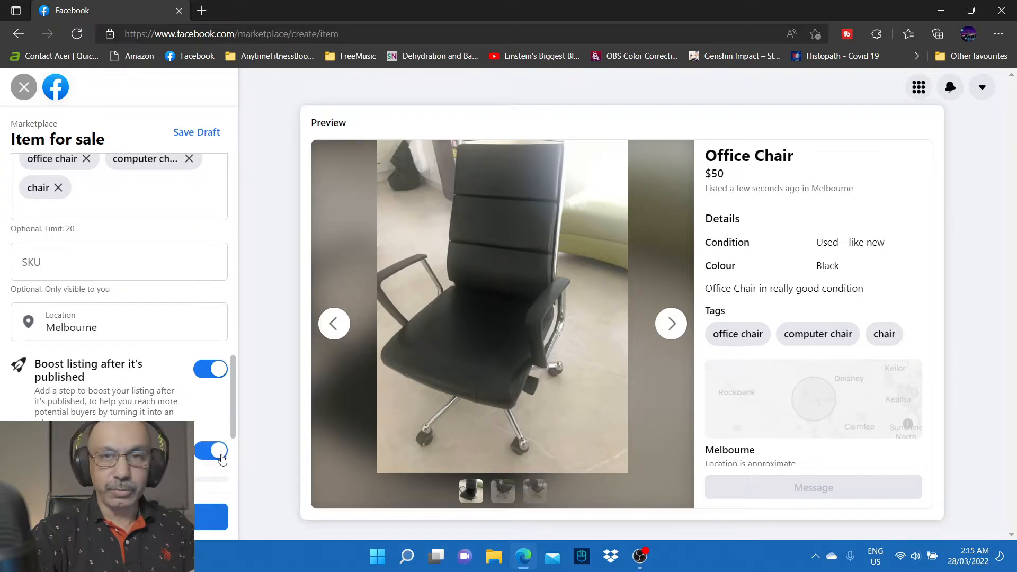
left_click(206, 450)
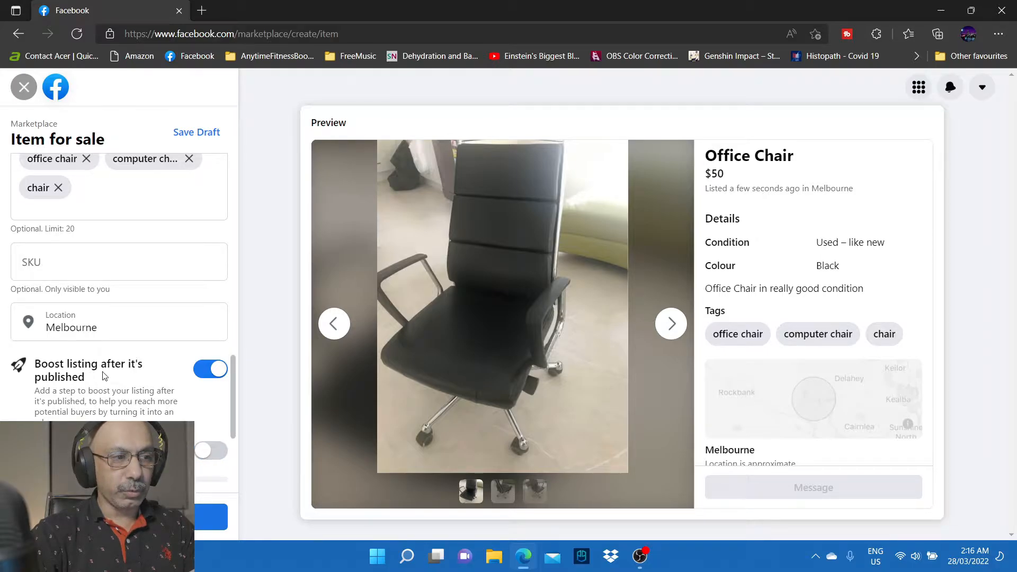
left_click(200, 373)
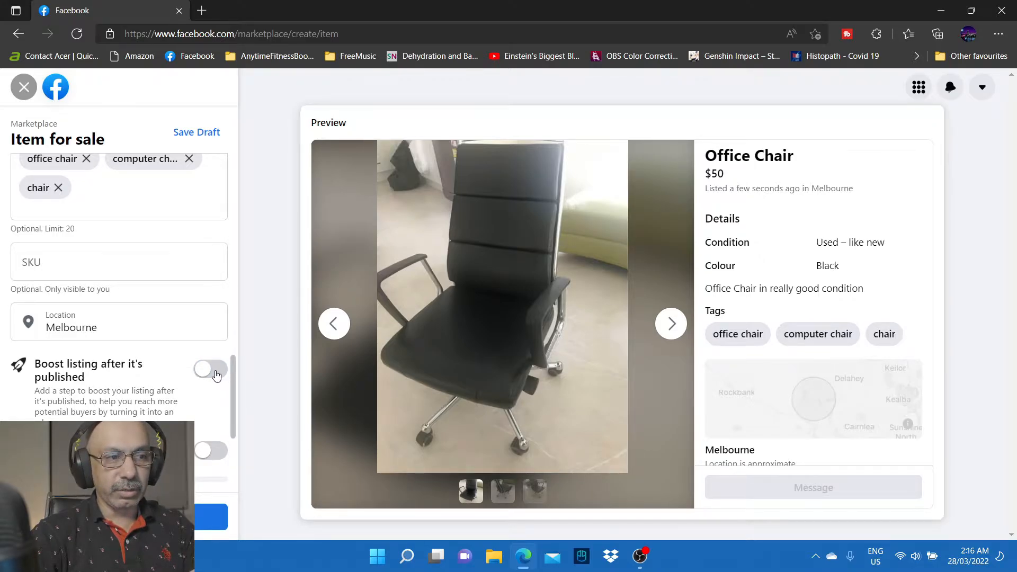
Turn on boosting the listing after it's published and continue to the choices for listing in more places.
left_click(216, 375)
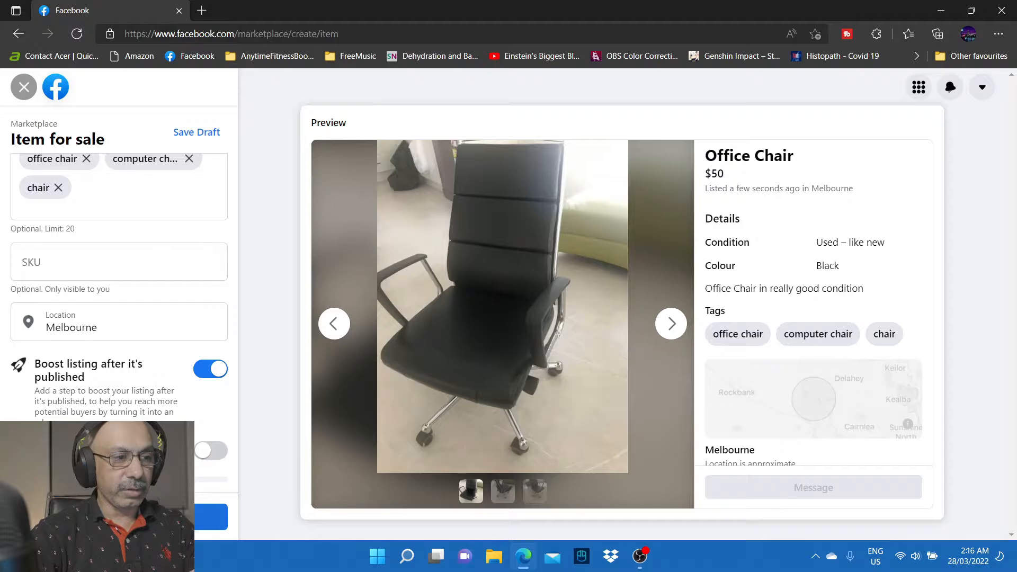
left_click(138, 517)
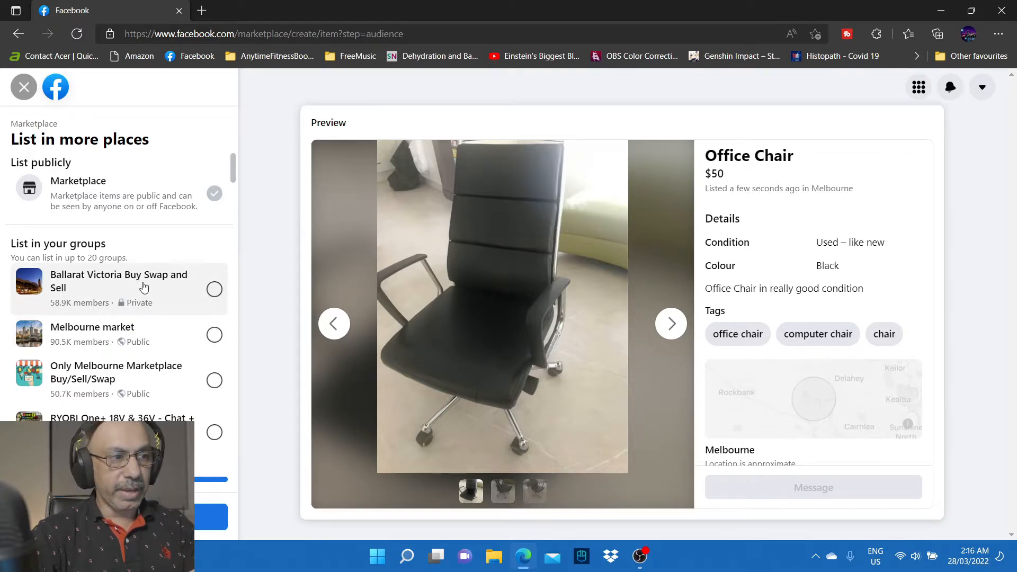
Select the groups Ballarat Victoria Buy Swap and Sell, Melbourne market, and Only Melbourne Marketplace Buy/Sell/Swap for the listing.
left_click(214, 294)
left_click(211, 335)
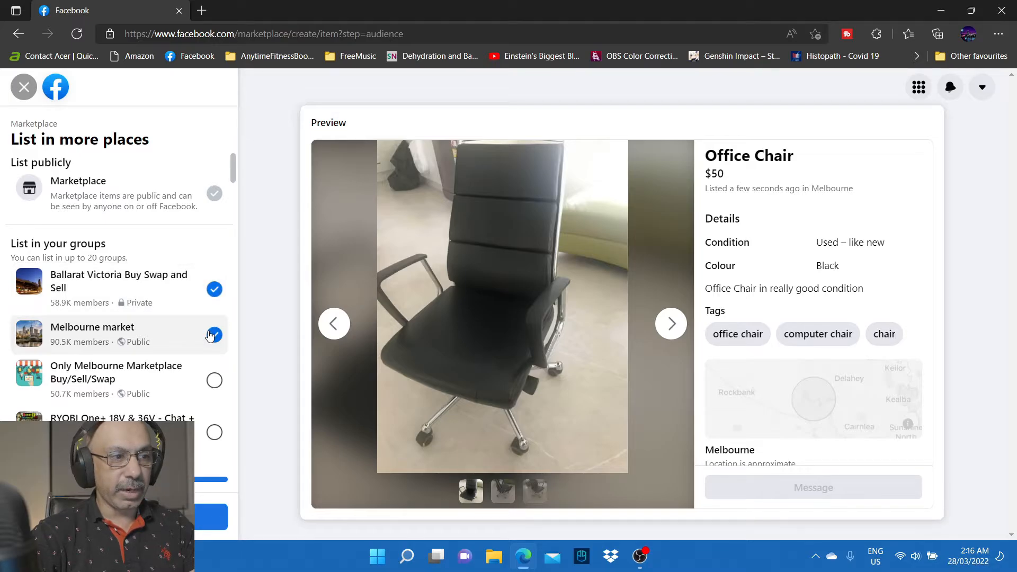
left_click(214, 380)
scroll(210, 339, "down", 3)
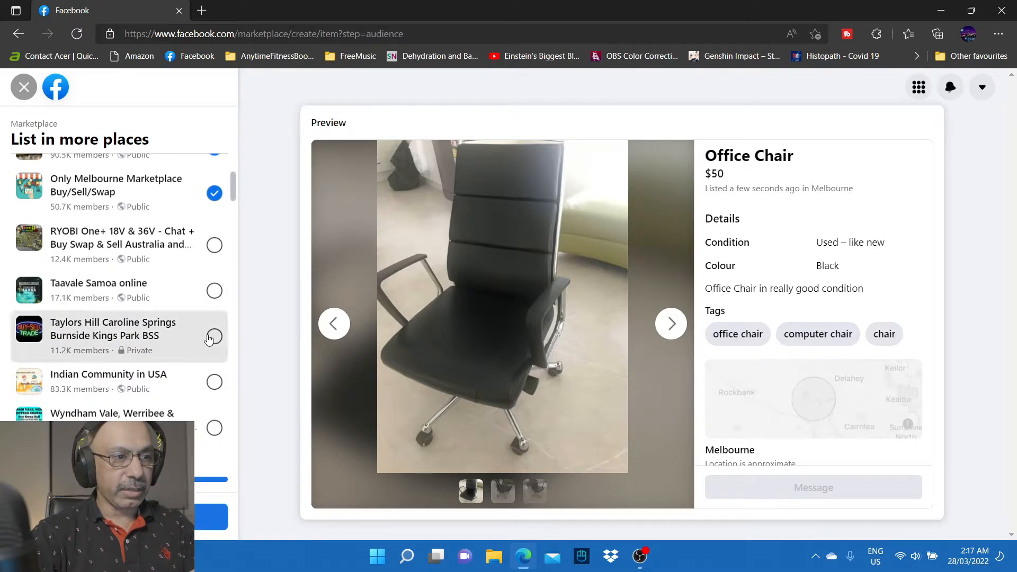
Add the Taylors Hill Caroline Springs Burnside Kings Park BSS, Wyndham Vale, Werribee & Hoppers Crossing, and All Victoria Buy, Swap, Sell & Freebies groups.
left_click(214, 337)
scroll(212, 337, "down", 2)
left_click(214, 334)
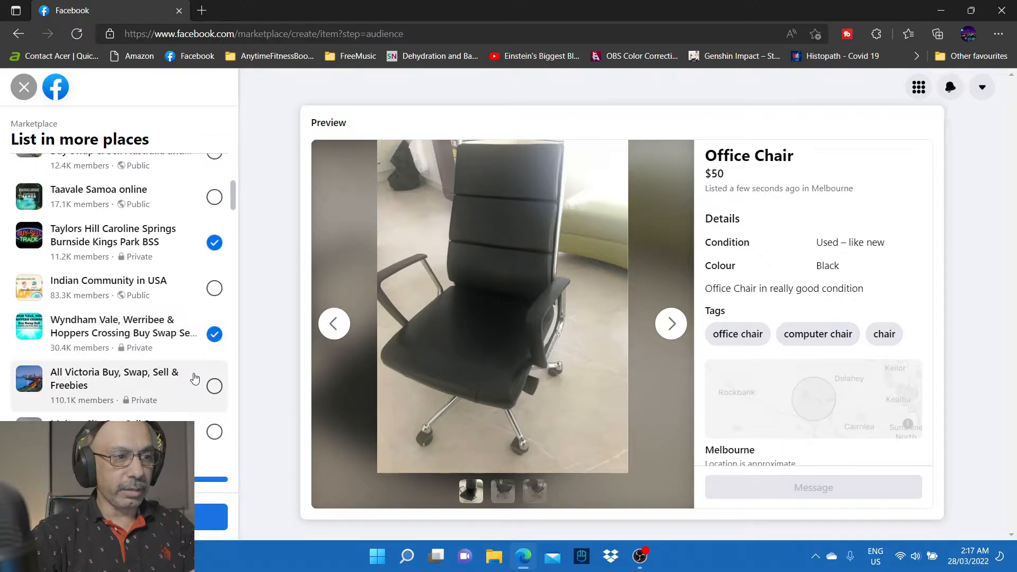
left_click(214, 386)
scroll(105, 359, "down", 2)
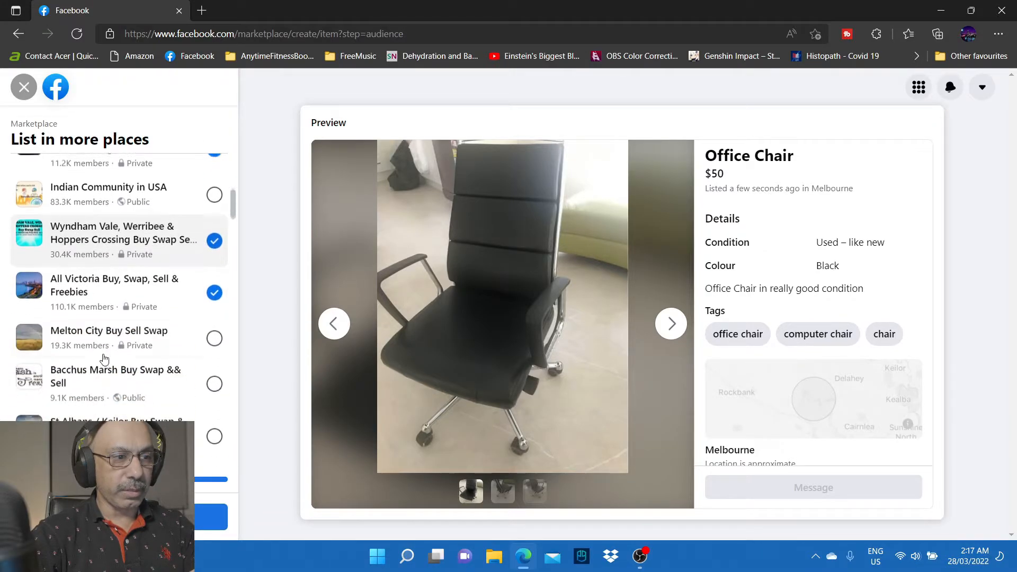
Also list the chair in Melton City Buy Sell Swap, Bacchus Marsh Buy Swap && Sell, and St Albans / Keilor Buy Swap & Sell.
left_click(213, 337)
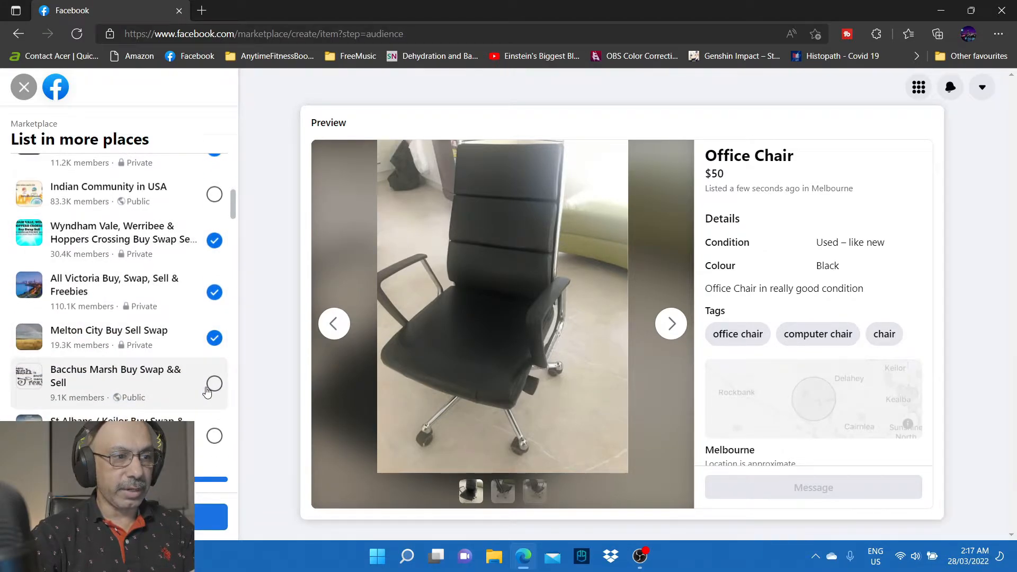
left_click(209, 388)
scroll(211, 391, "down", 1)
left_click(214, 391)
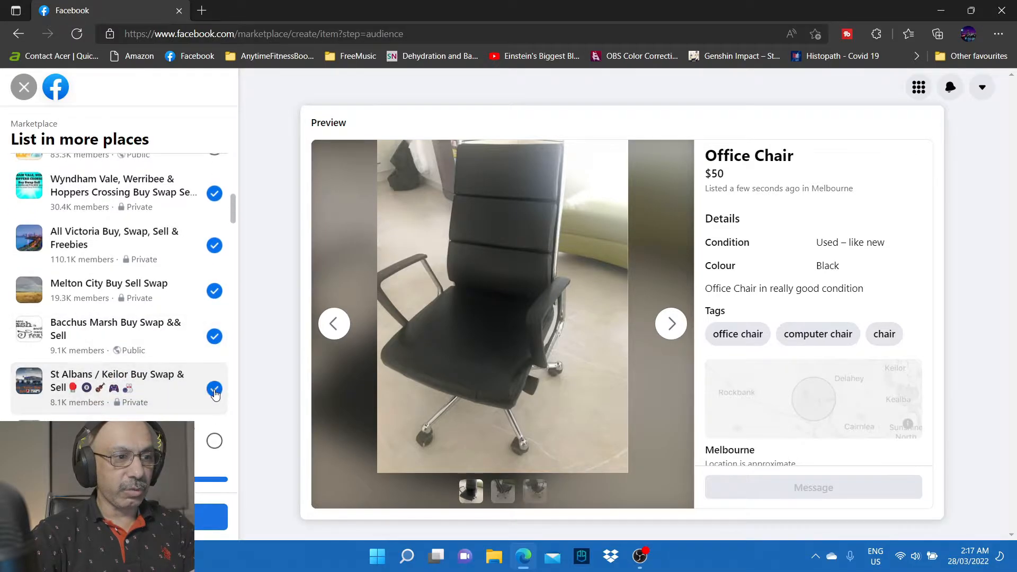
Select the Buy And Sell Taylors Hill/Hillside, Buy Swap & Sell Caroline Springs/Burnside Heights, and Truganina, Tarneit, Werribee and Surrounds groups.
scroll(214, 392, "down", 2)
left_click(213, 397)
scroll(213, 371, "down", 2)
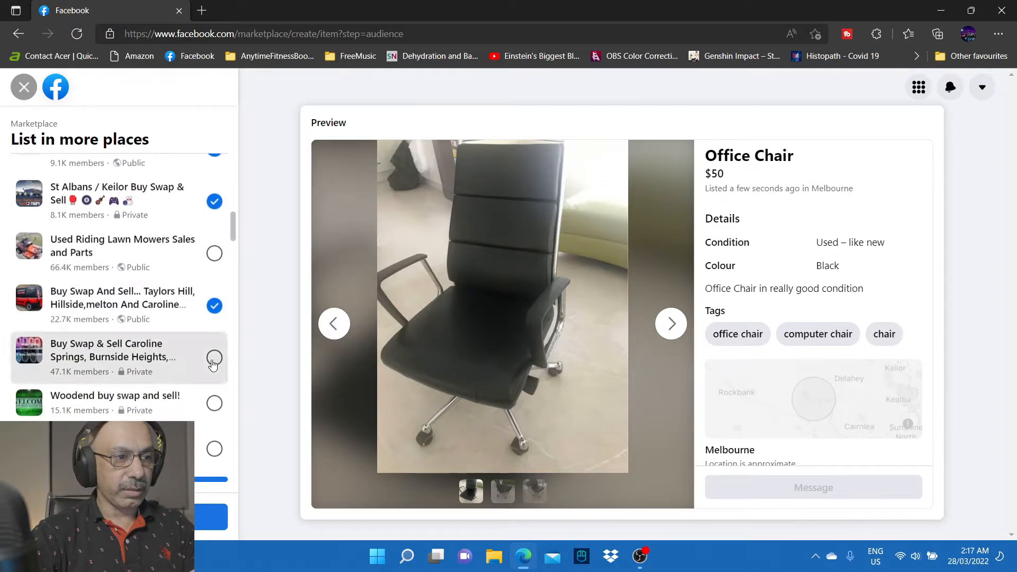
left_click(212, 363)
scroll(211, 401, "down", 1)
left_click(211, 402)
scroll(194, 386, "down", 2)
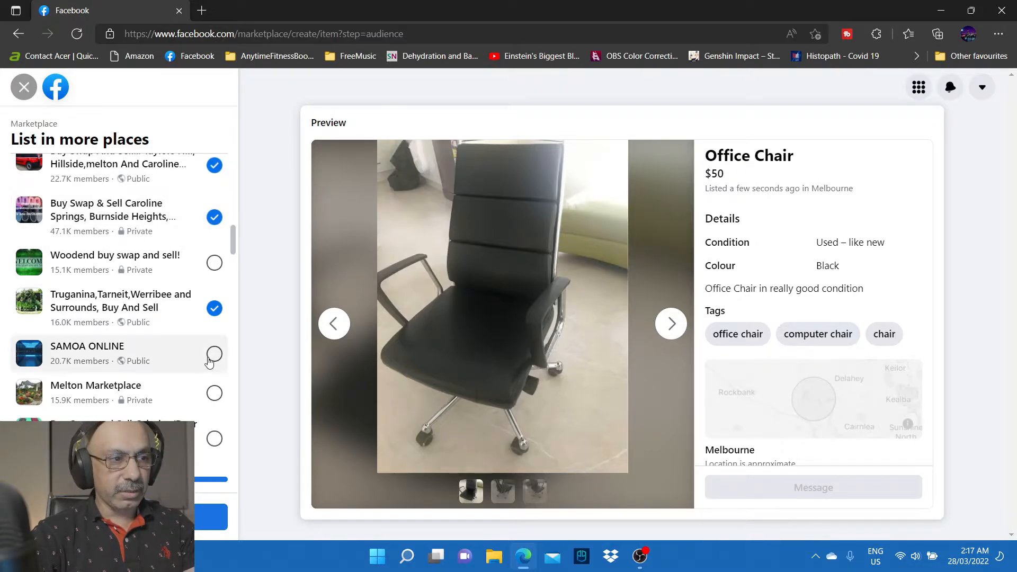
Add Melton Marketplace, Buy Swap and Sell Cairnlea/Deer Park, Swap, Free and Cheap Stuff Melbourne, Buy and Sell Taylors Hill, and Wyndham Indian Community.
left_click(215, 395)
scroll(115, 383, "down", 2)
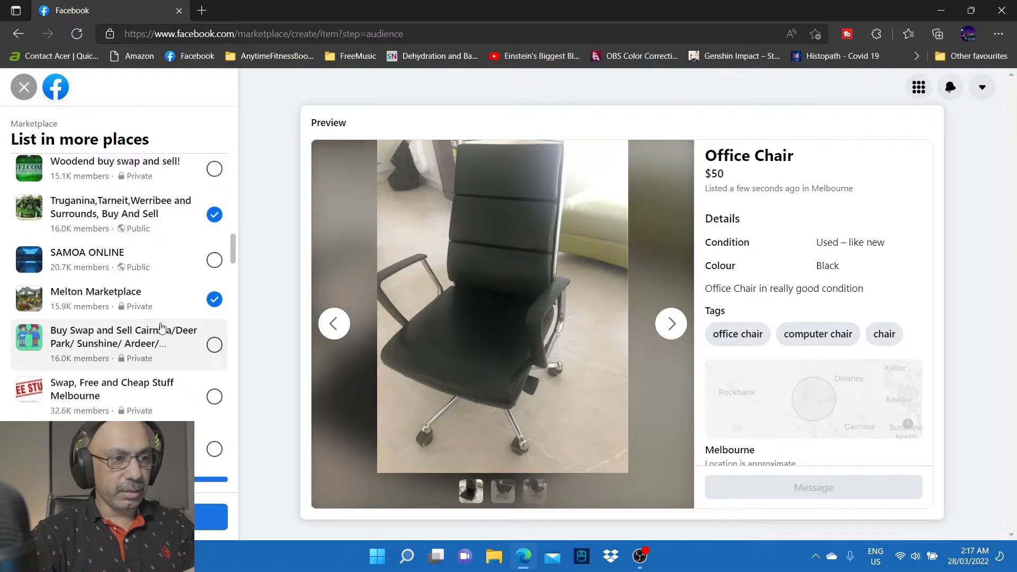
left_click(217, 348)
left_click(216, 399)
scroll(179, 361, "down", 3)
left_click(212, 318)
left_click(209, 358)
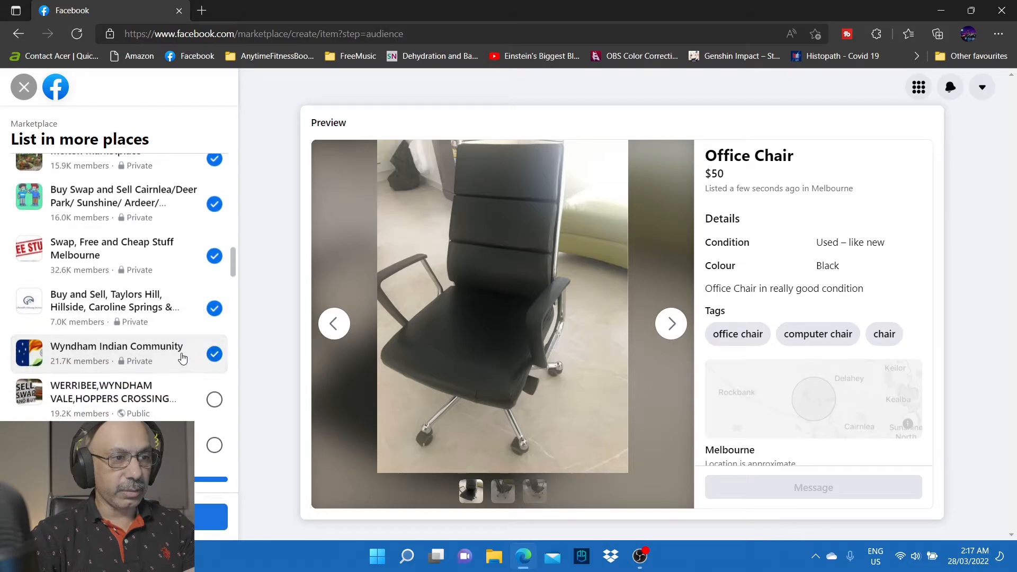
Select the Werribee, Wyndham Vale, Hoppers Crossing group, Melbourne Marketplace, and Melbourne western suburbs buy, swap and sell 2.
scroll(206, 356, "down", 1)
left_click(211, 359)
scroll(217, 354, "down", 1)
left_click(215, 395)
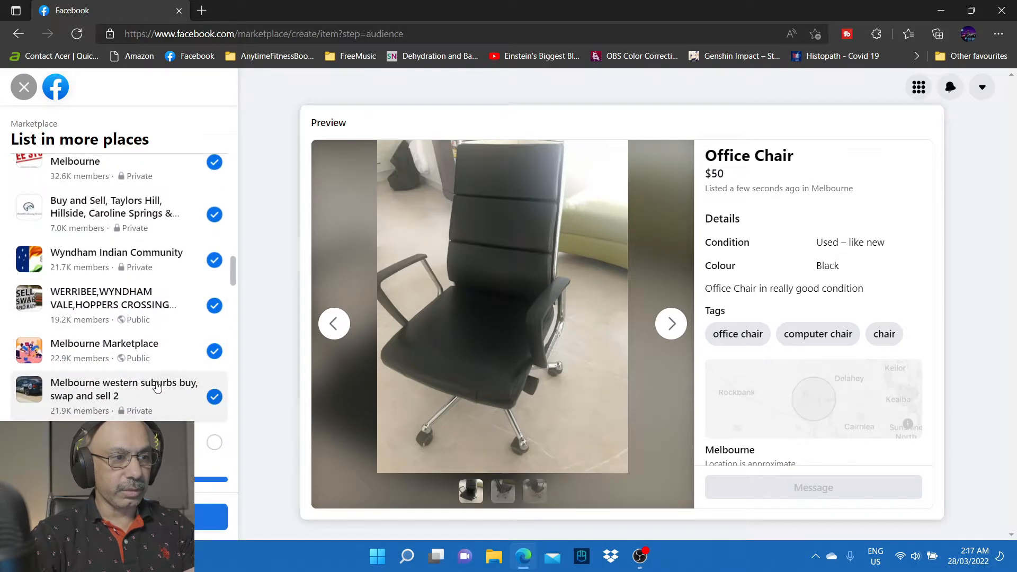
Publish the office chair listing with the selected groups and open your own selling listings in Marketplace without promoting it.
scroll(207, 318, "up", 10)
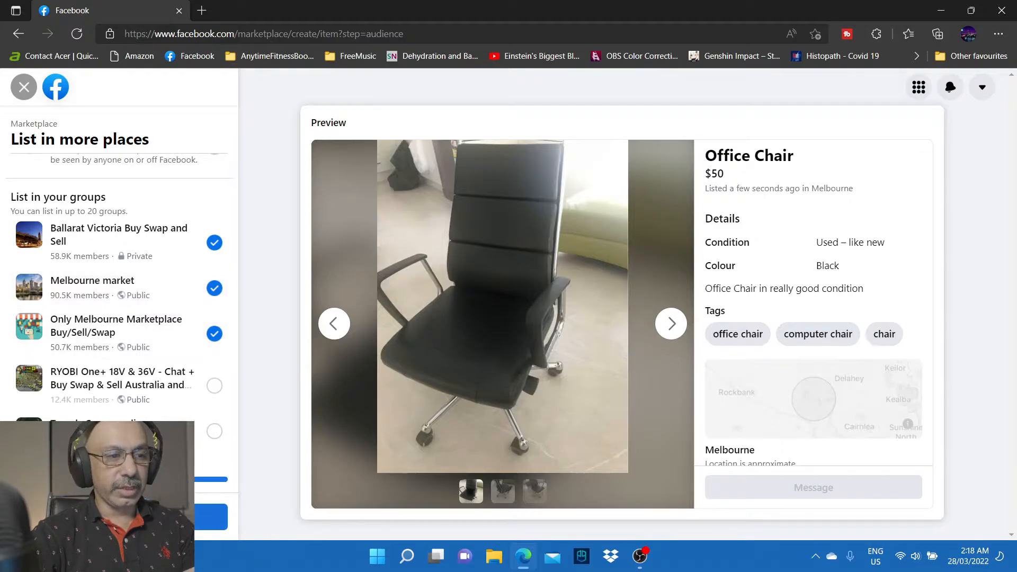
left_click(175, 517)
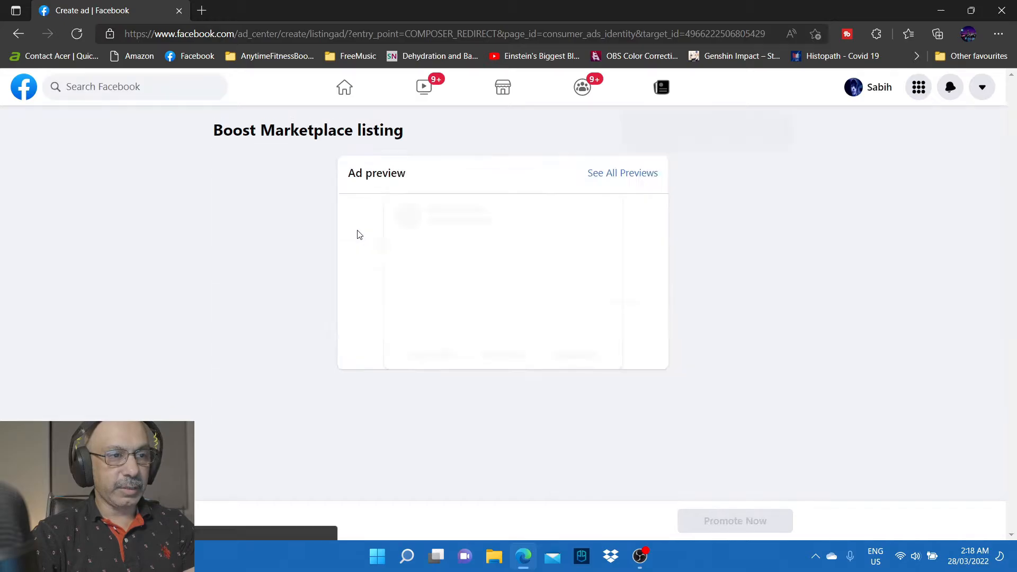
left_click(503, 86)
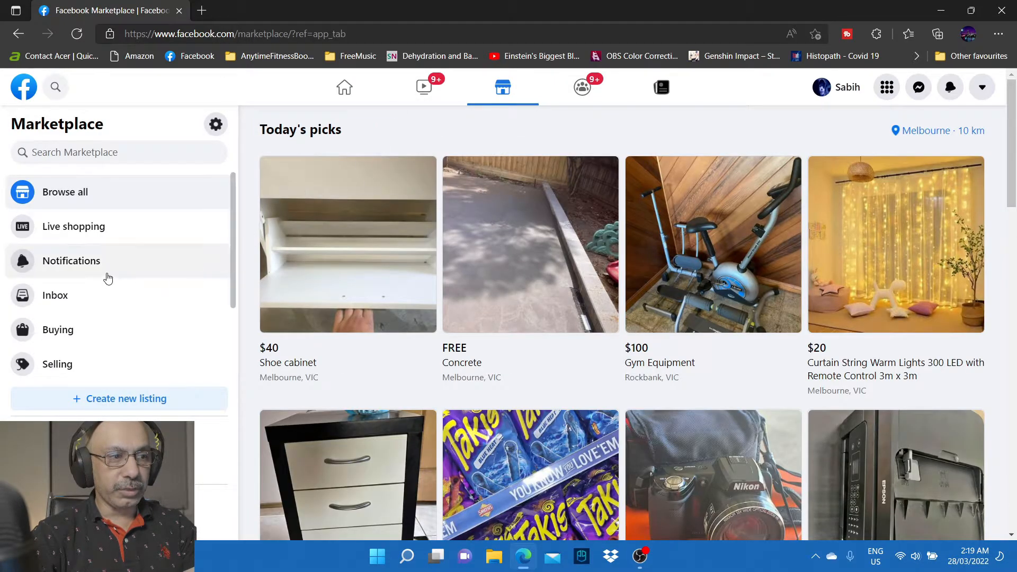
left_click(59, 365)
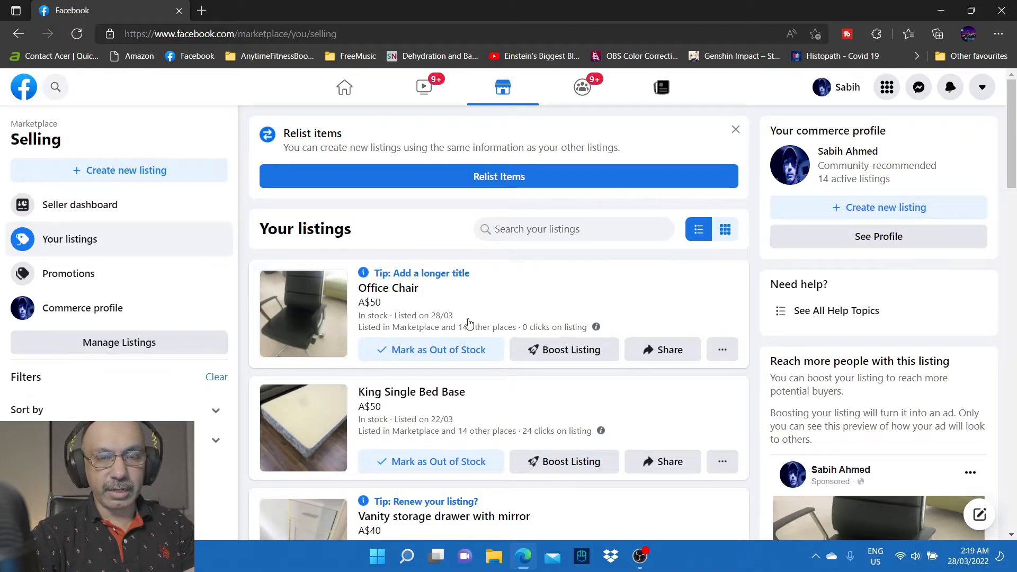
Open the Office Chair listing for editing, review its title, price, category, condition and description, and return to your listings.
left_click(722, 351)
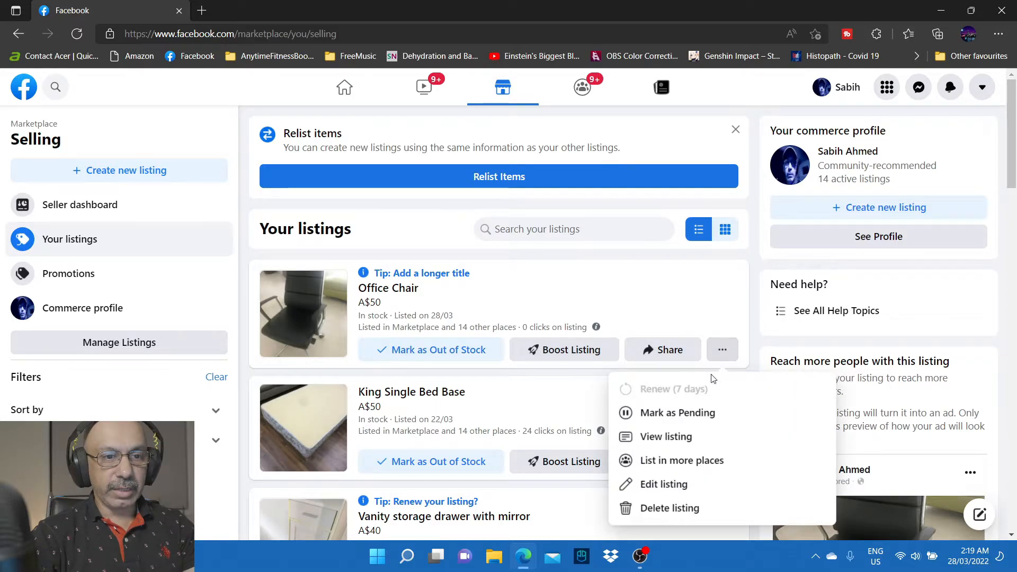
left_click(680, 487)
scroll(53, 339, "down", 2)
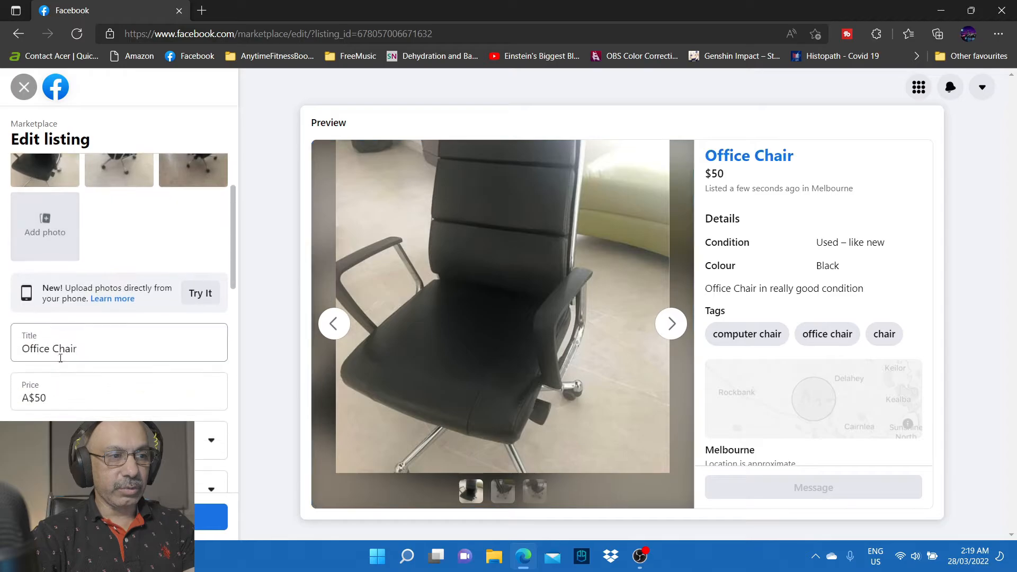
scroll(61, 358, "down", 1)
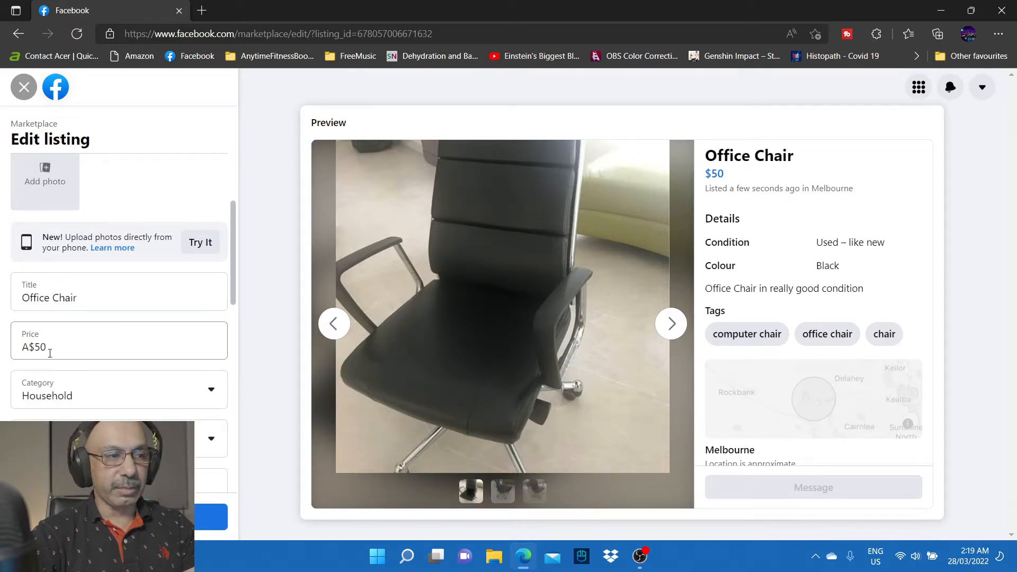
scroll(53, 347, "down", 3)
scroll(67, 316, "down", 1)
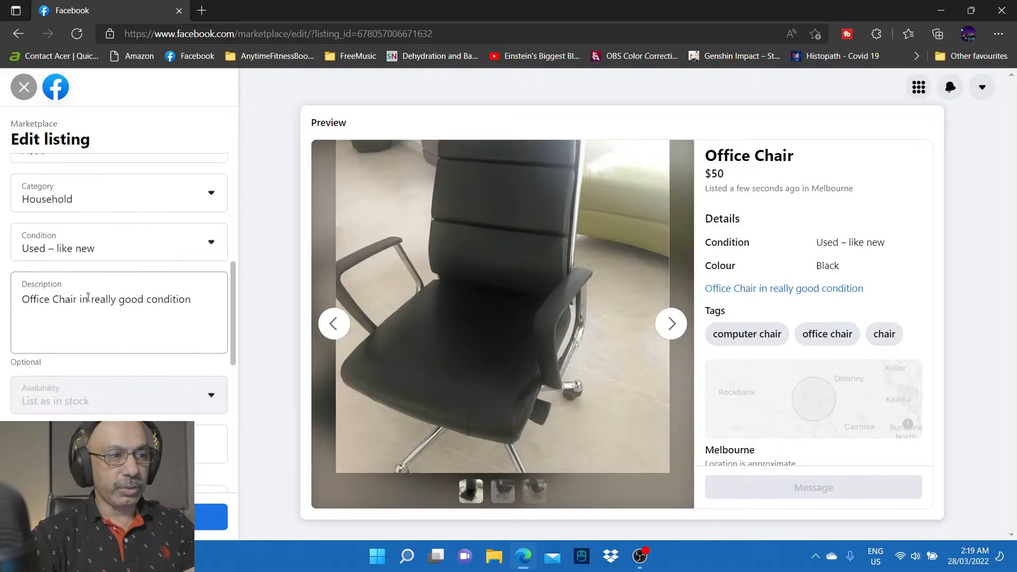
left_click(120, 517)
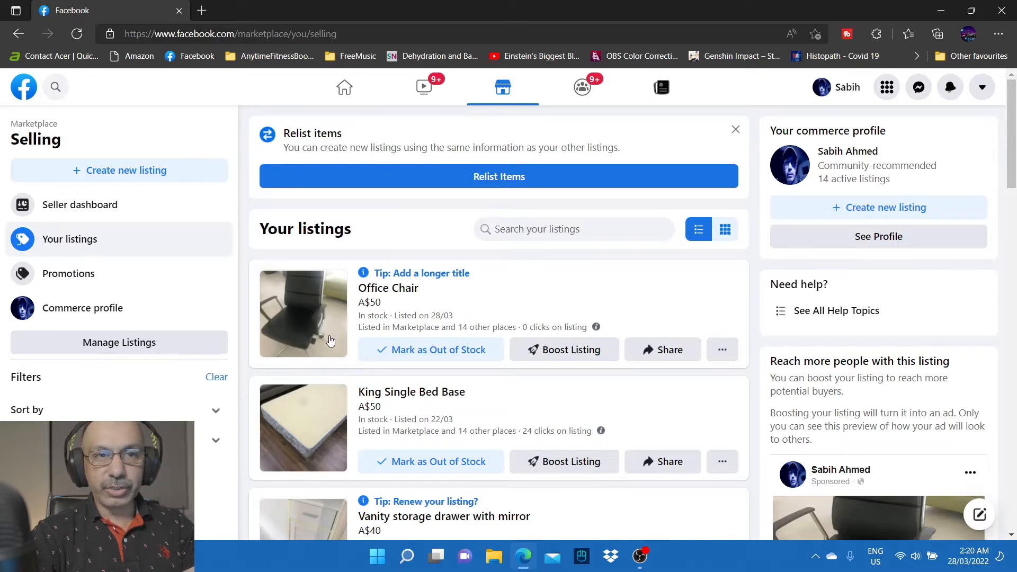
View the latest Marketplace buyer conversation in Messenger, about the Elliptical FREEMOTION machine, and close the chat.
left_click(920, 88)
left_click(920, 89)
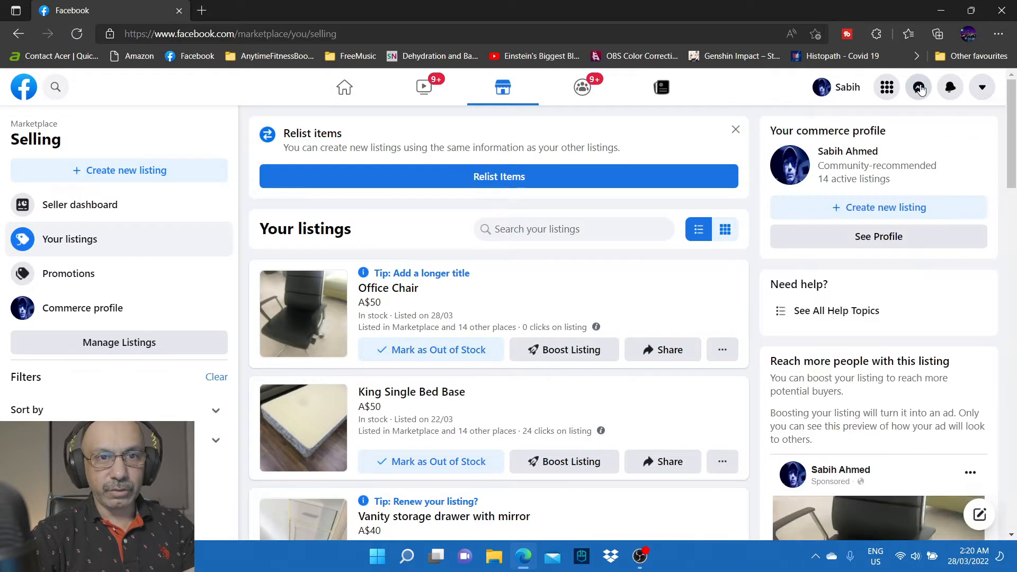
left_click(919, 88)
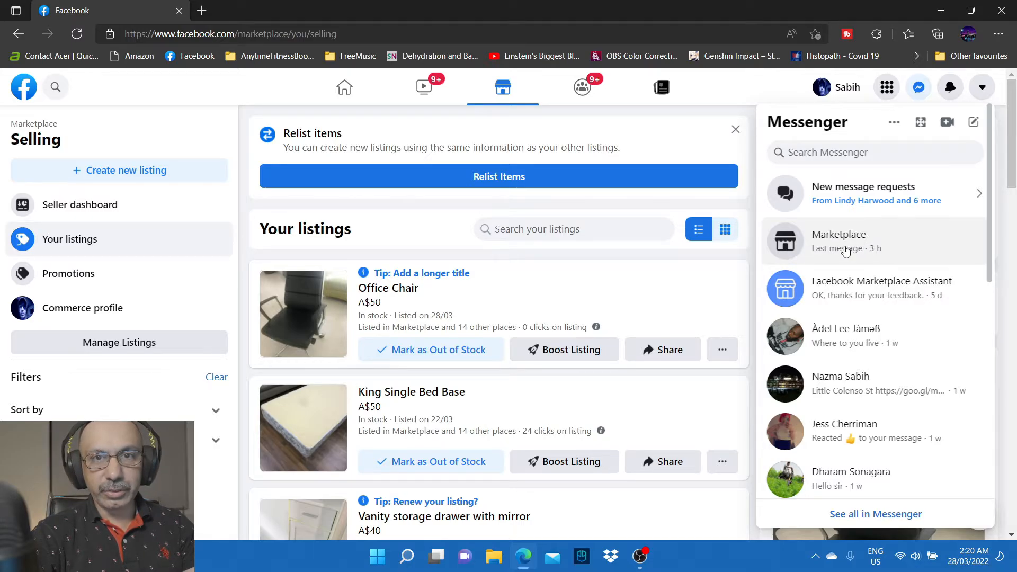
left_click(850, 250)
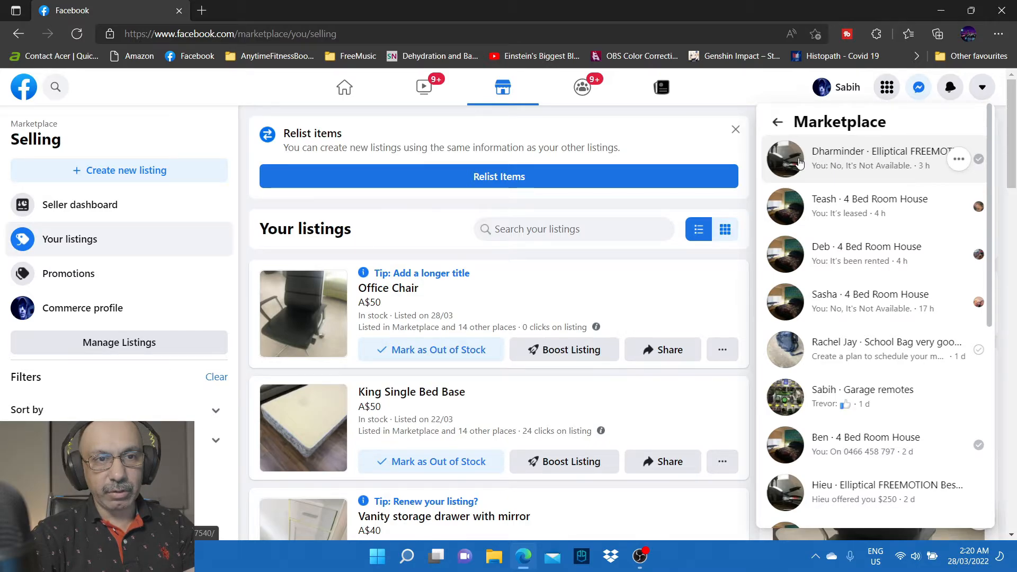
left_click(835, 167)
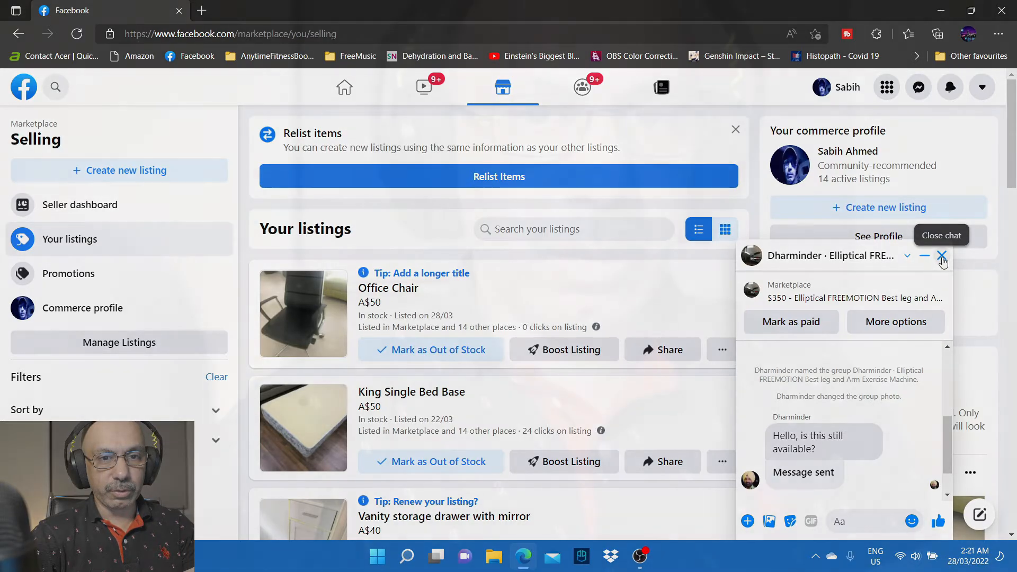
left_click(941, 256)
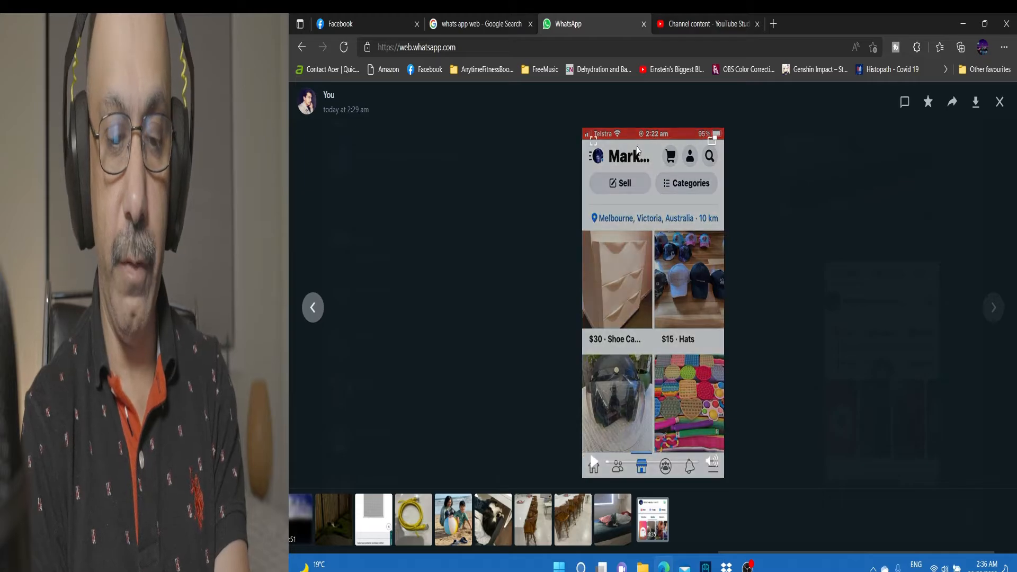
Play the phone screen recording in WhatsApp Web in full screen from its beginning.
left_click(595, 142)
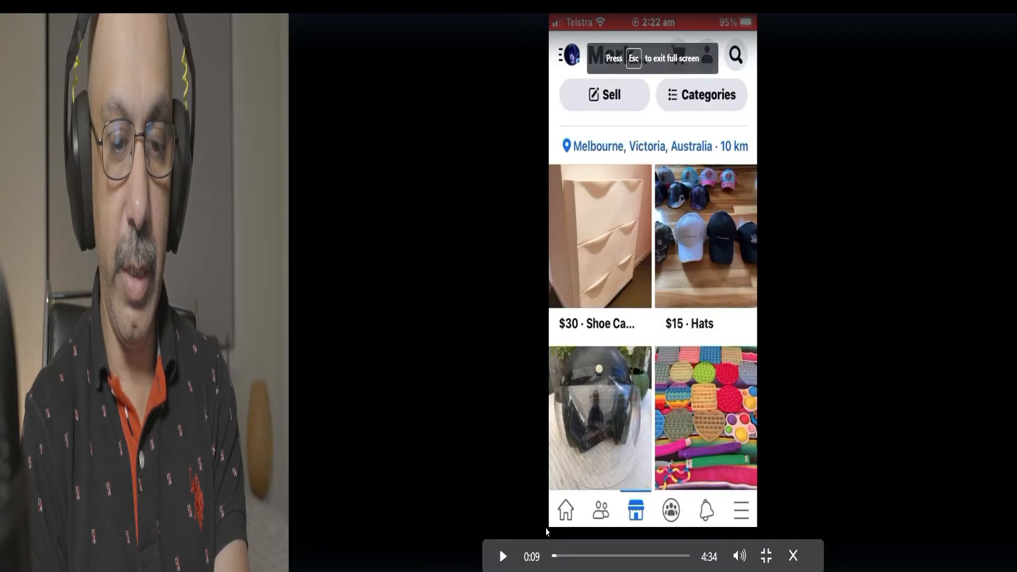
left_click(556, 559)
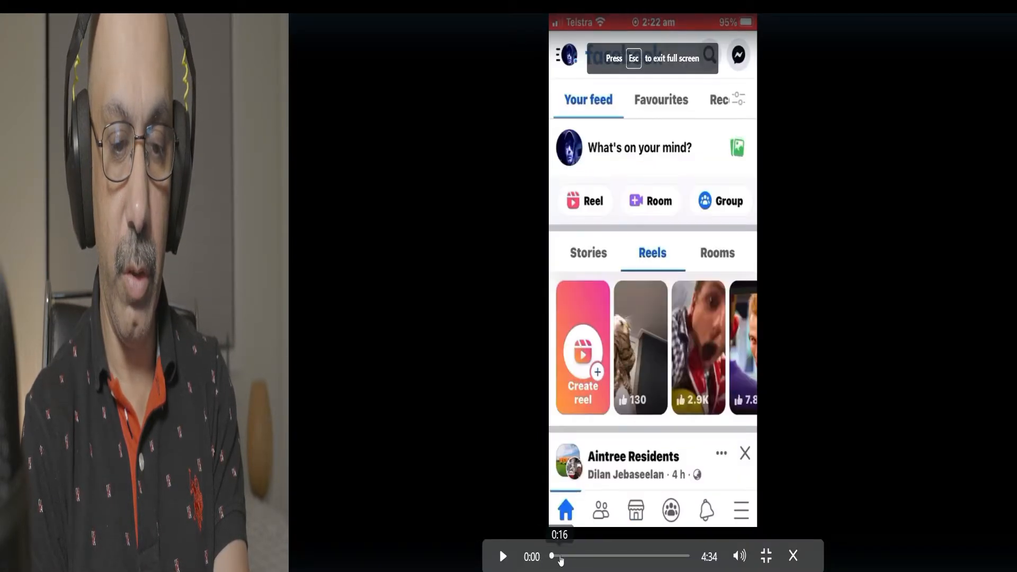
left_click(502, 557)
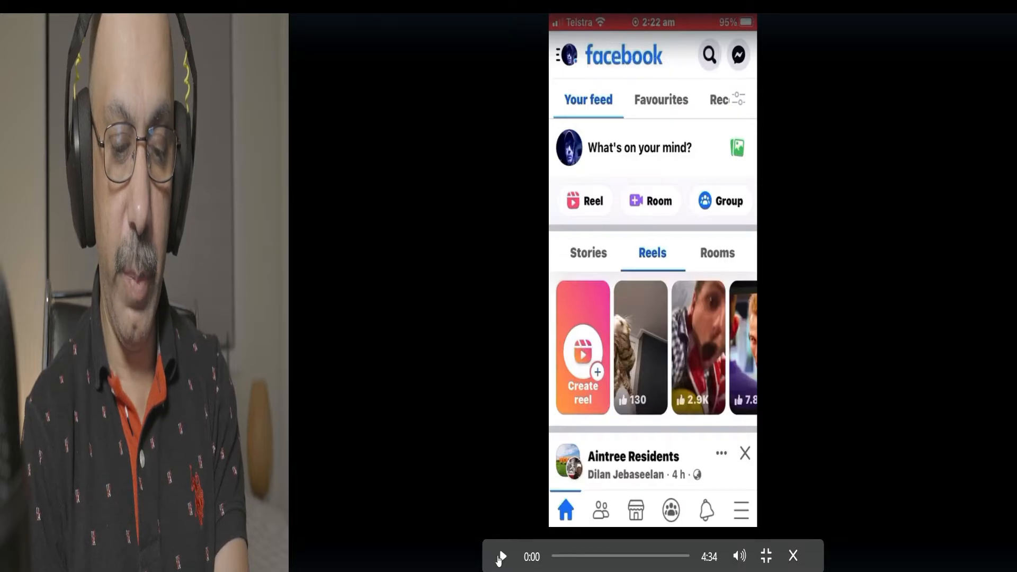
key("space")
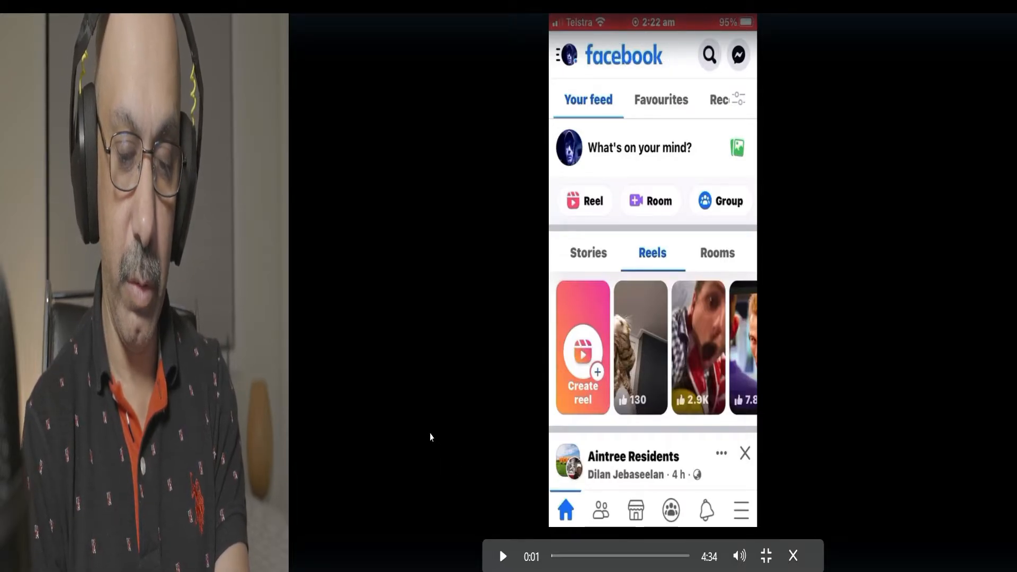
left_click(553, 556)
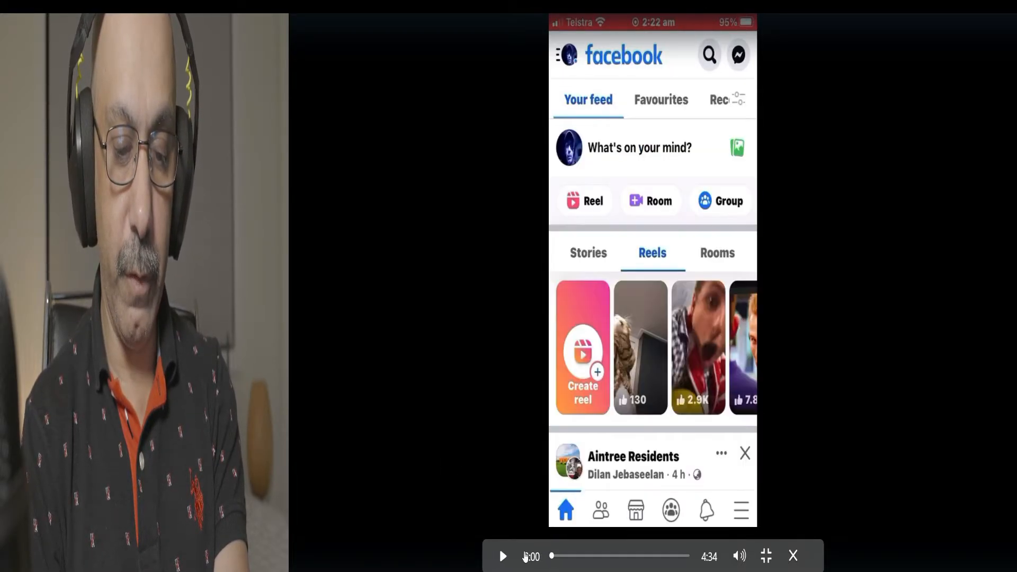
left_click(510, 562)
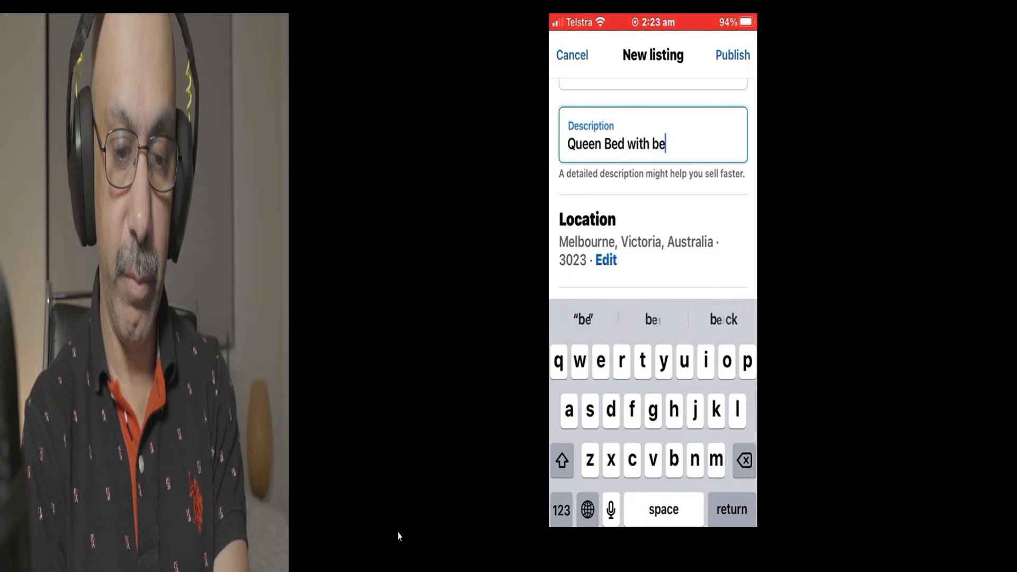
Complete the bed listing's description so it reads "Queen Bed with bed frame in excellent condition".
type("frame ")
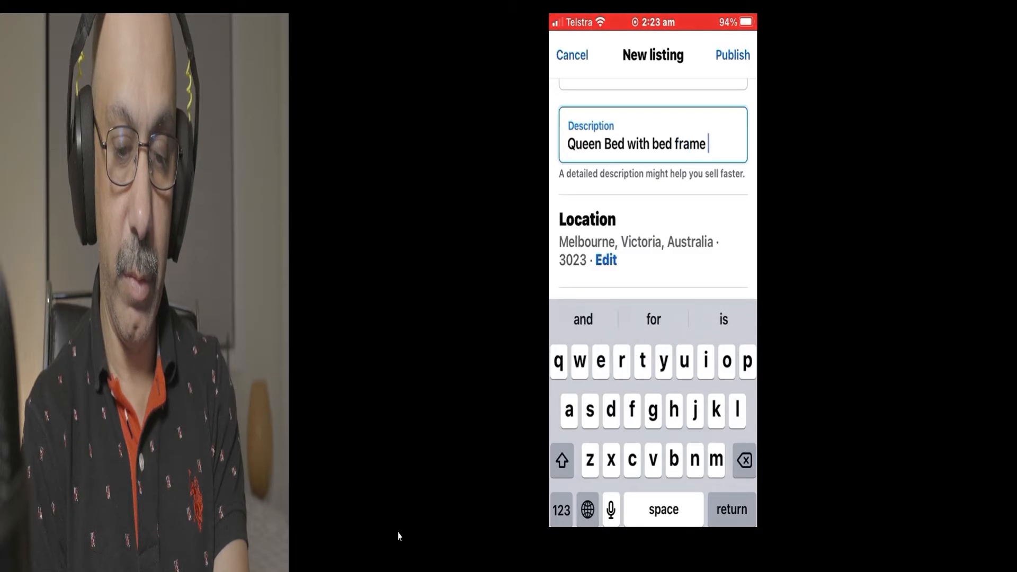
type("in excellent ")
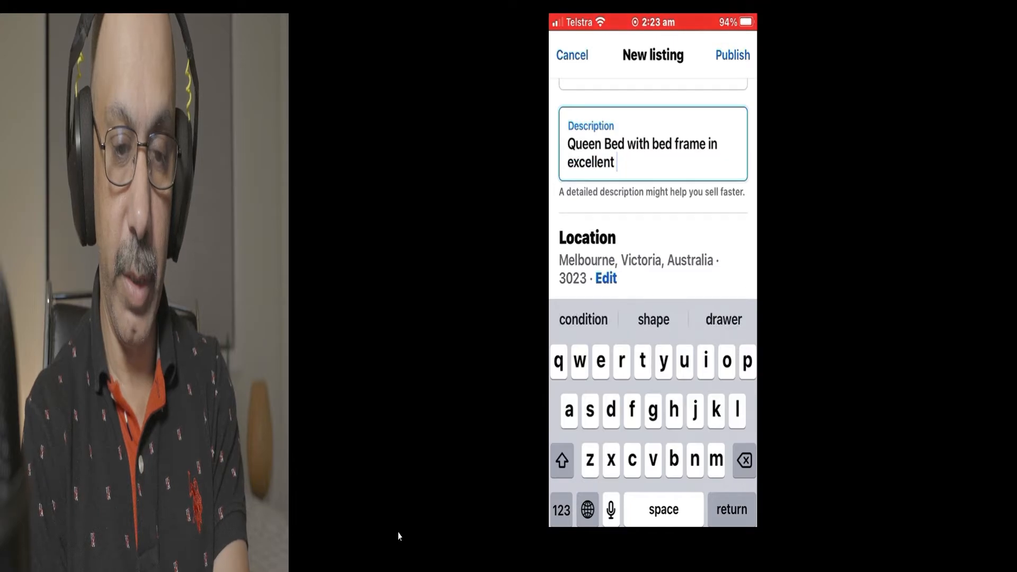
type("condition")
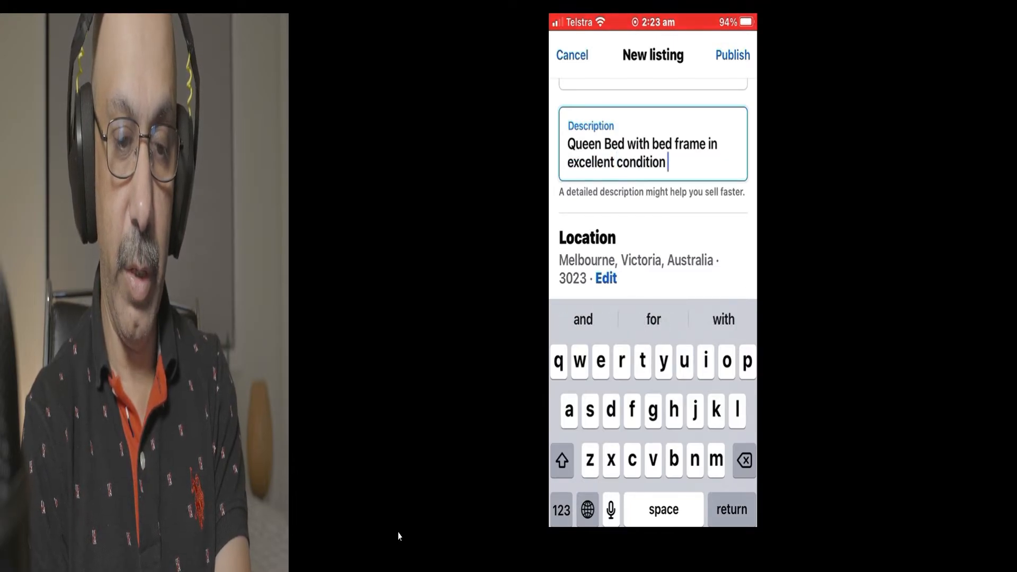
Expand the additional details of the bed listing and set the bed size to Double.
scroll(653, 191, "down", 3)
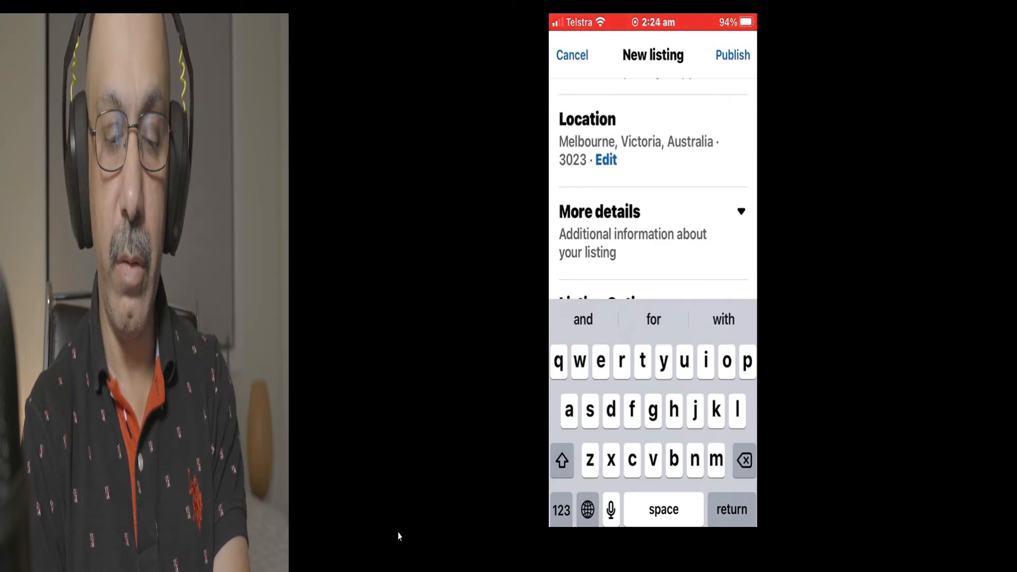
left_click(633, 233)
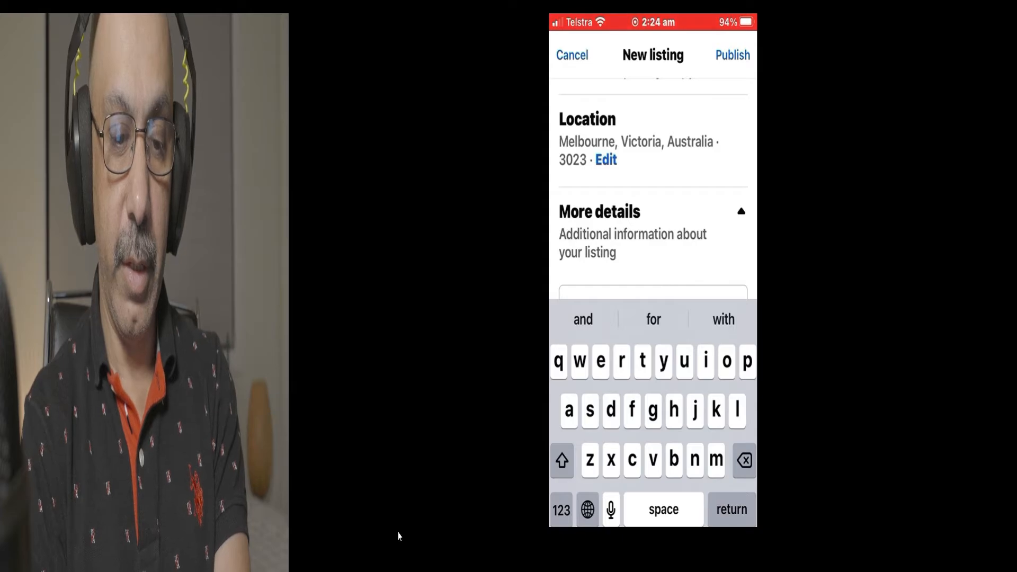
scroll(653, 186, "down", 2)
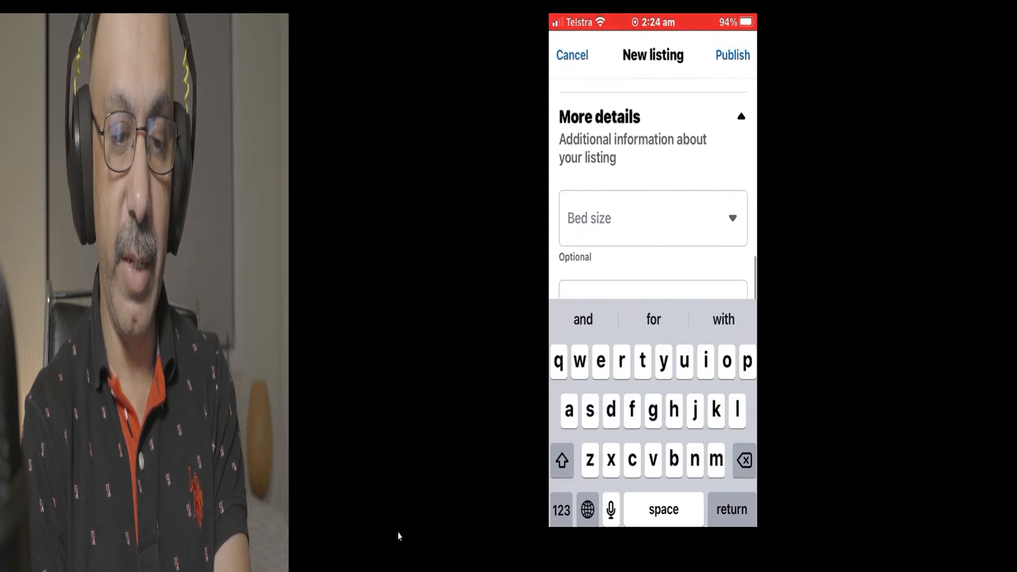
left_click(653, 218)
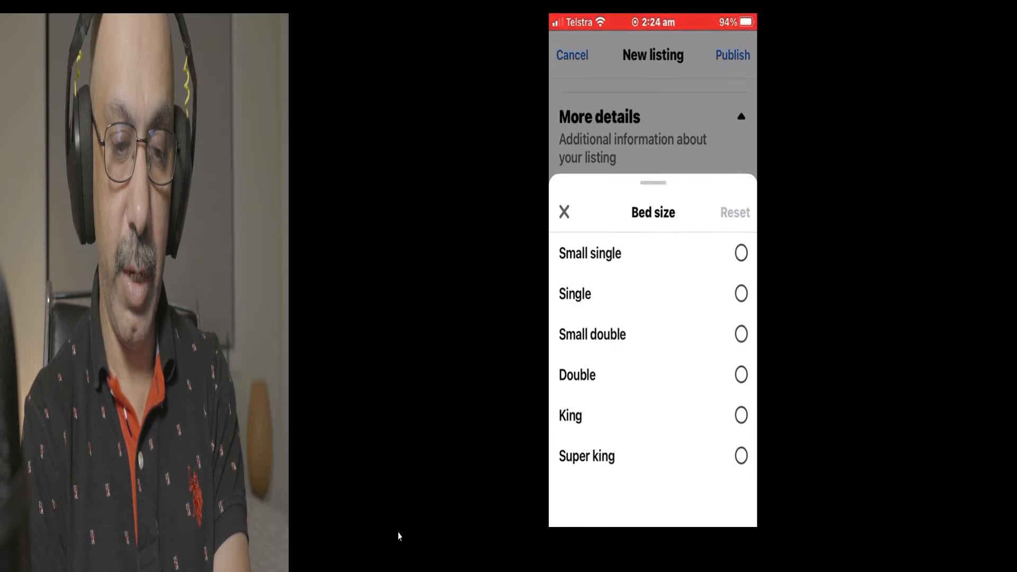
left_click(578, 429)
left_click(653, 218)
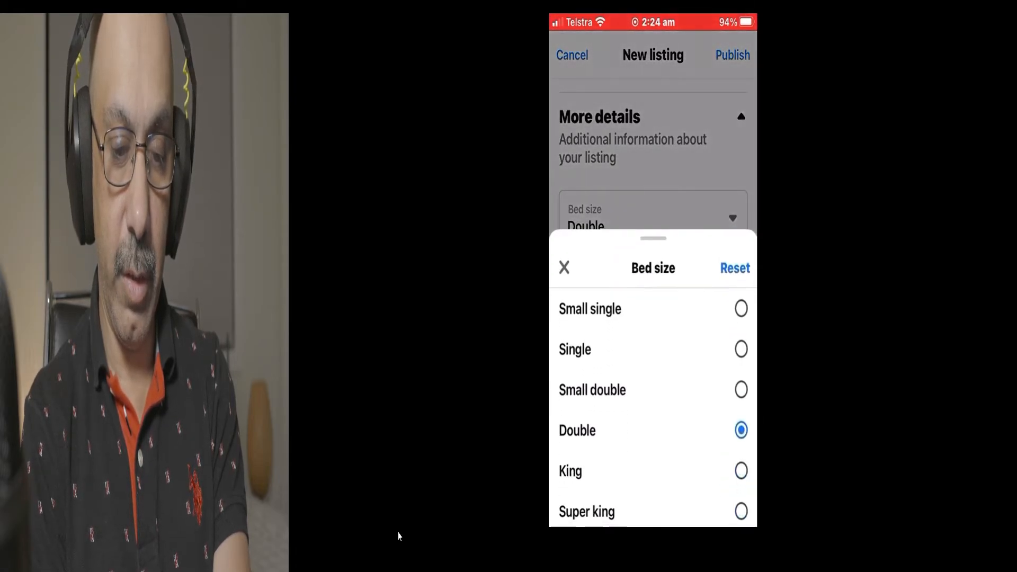